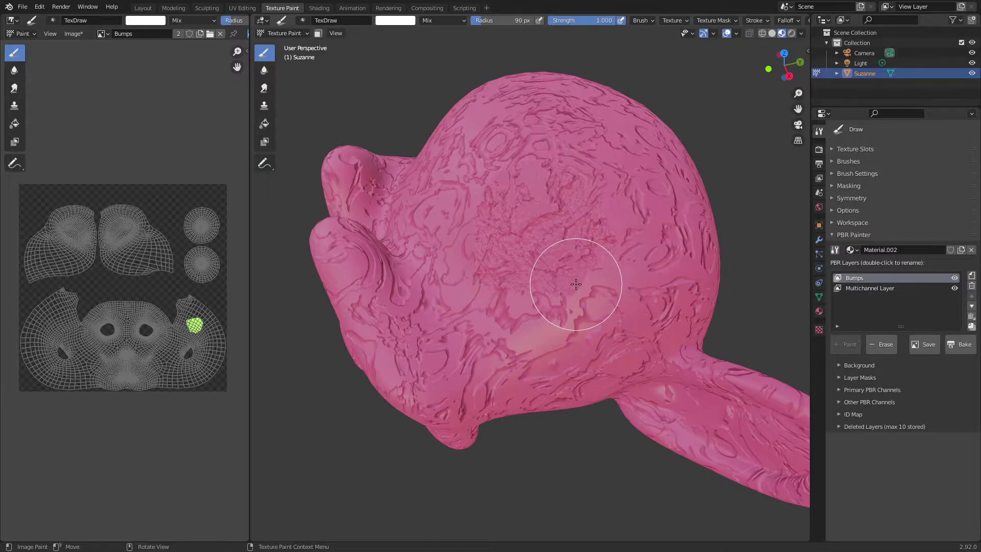
Step: Add a new PBR layer of type Custom named "Custom Layer" at 1024 × 1024 px
middle_drag(576, 284, 576, 193)
mouse_move(659, 323)
middle_down()
mouse_move(607, 313)
mouse_move(560, 251)
mouse_move(564, 267)
middle_up()
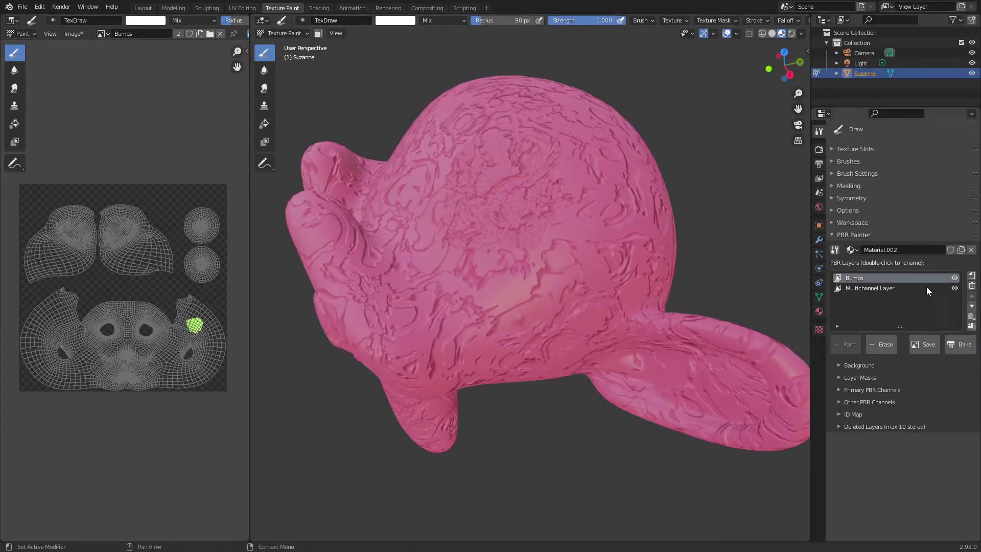
click(972, 276)
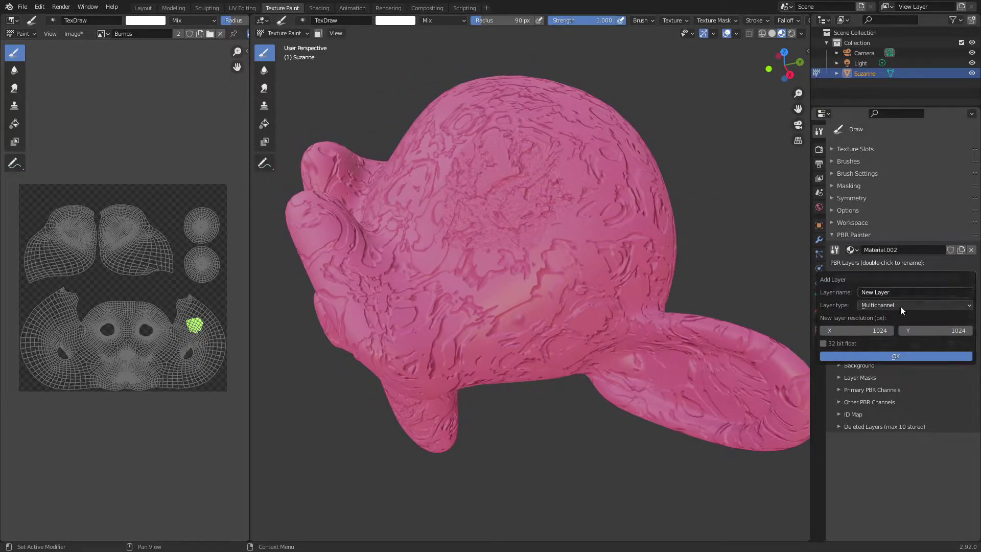
click(901, 305)
click(882, 340)
click(881, 295)
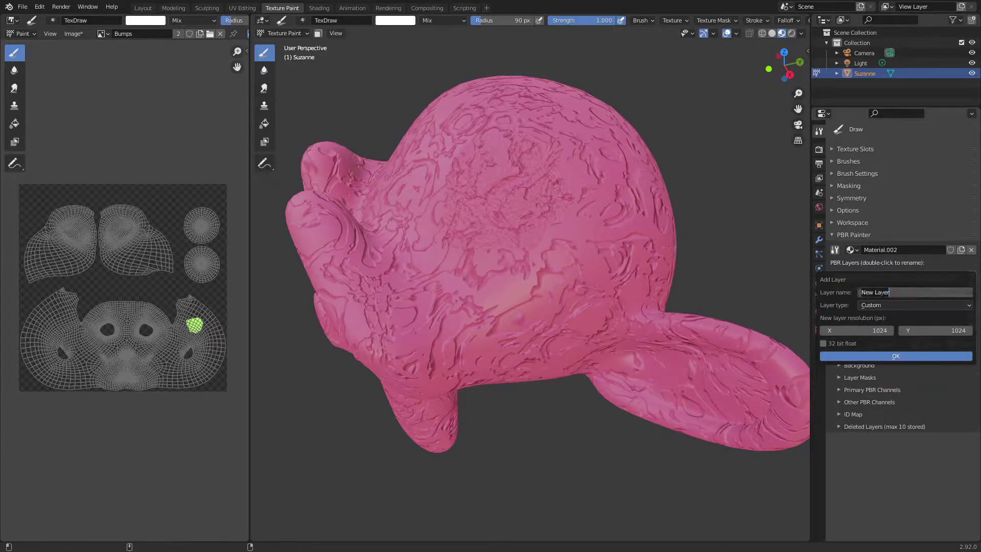
text(Custom Layer)
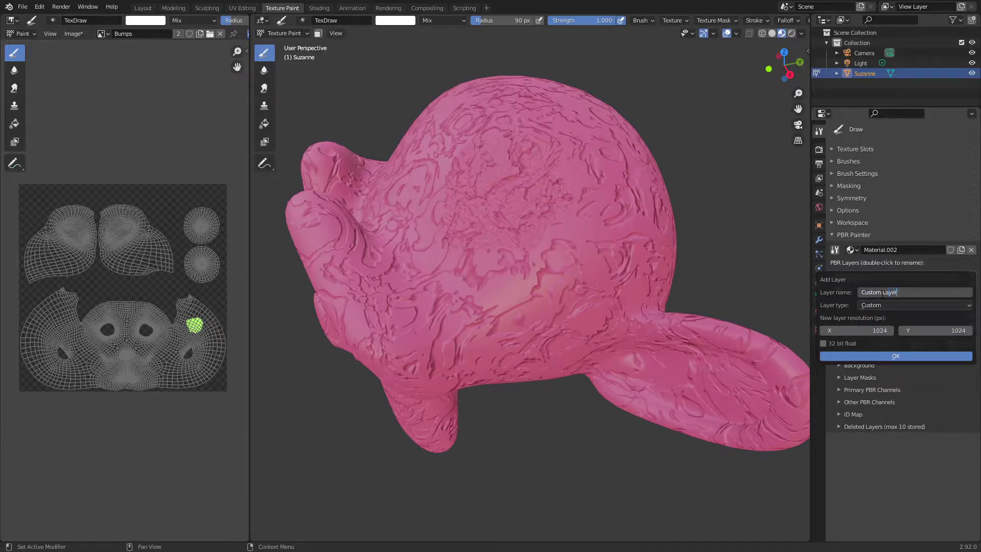
key(Return)
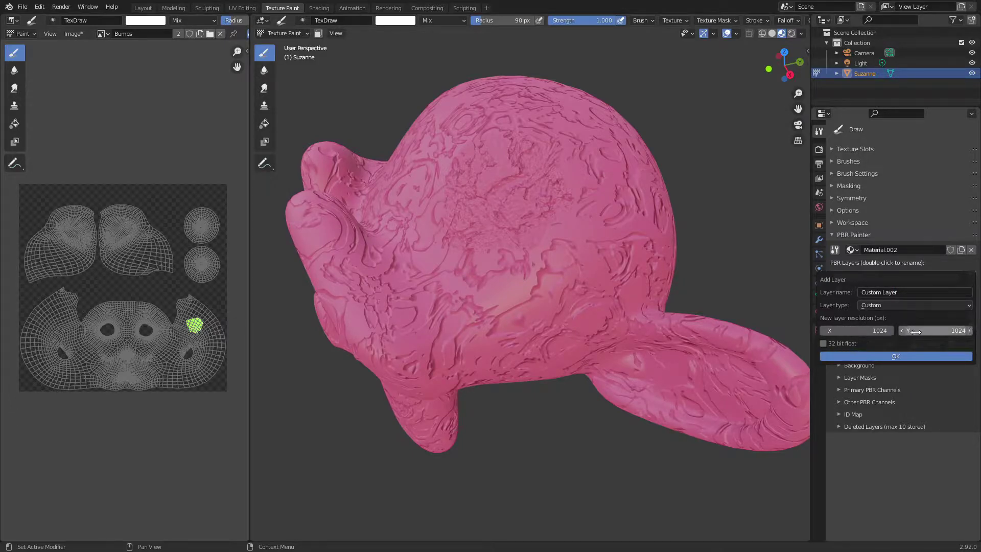
click(887, 357)
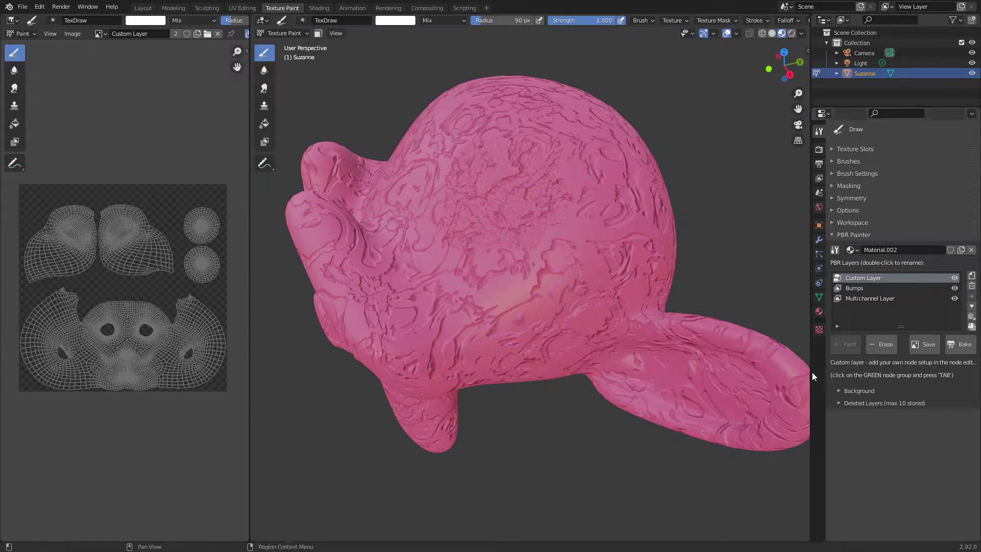
Step: Widen the properties area, switch to the Shading workspace and enter the green Custom Layer node group for editing
drag(811, 372, 786, 372)
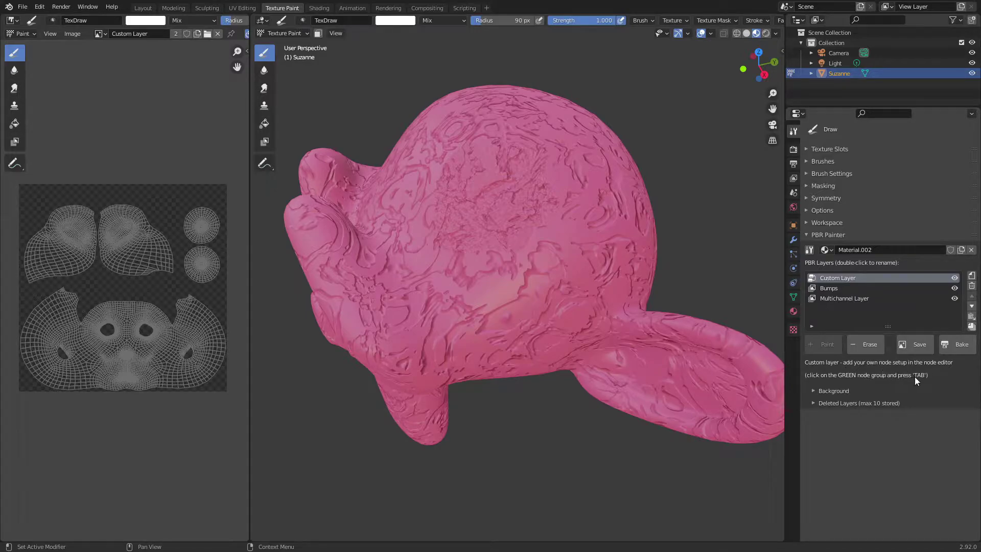
click(320, 8)
middle_drag(447, 414, 657, 430)
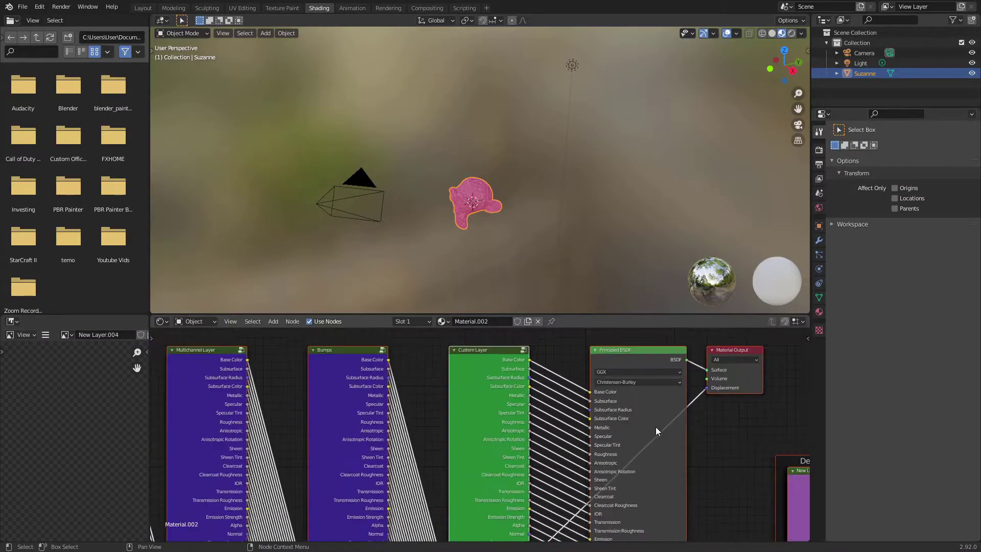
scroll(519, 435, down, 1)
scroll(519, 433, down, 2)
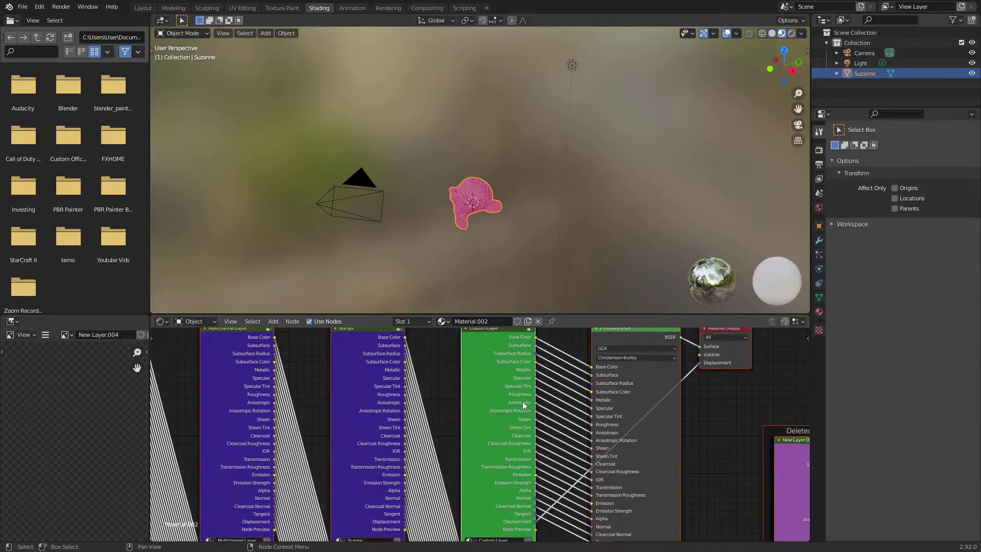
click(510, 406)
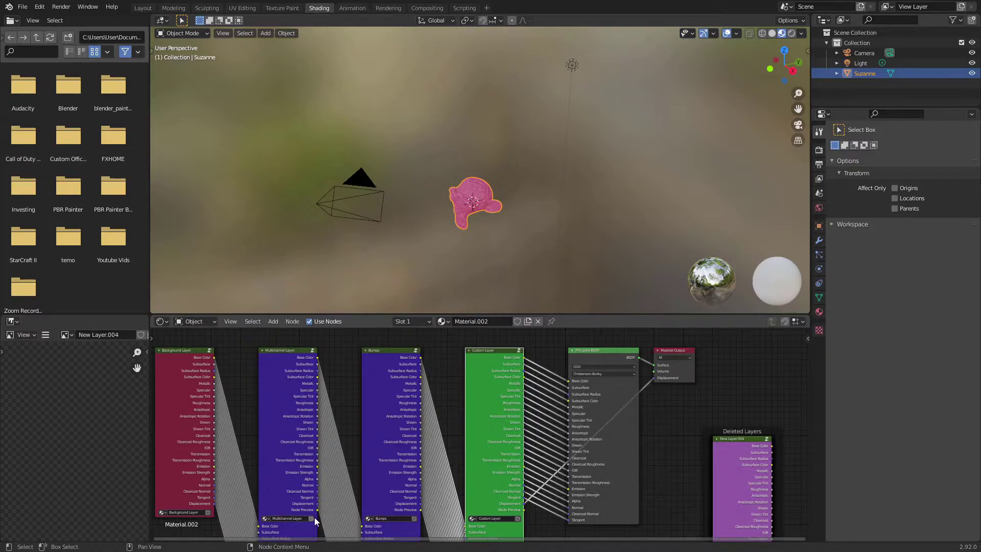
click(287, 8)
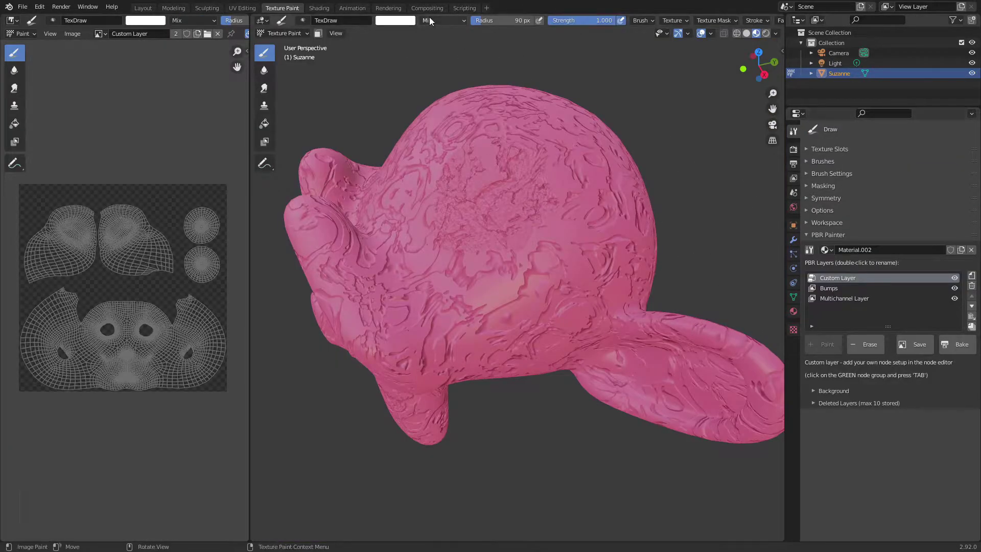
click(320, 8)
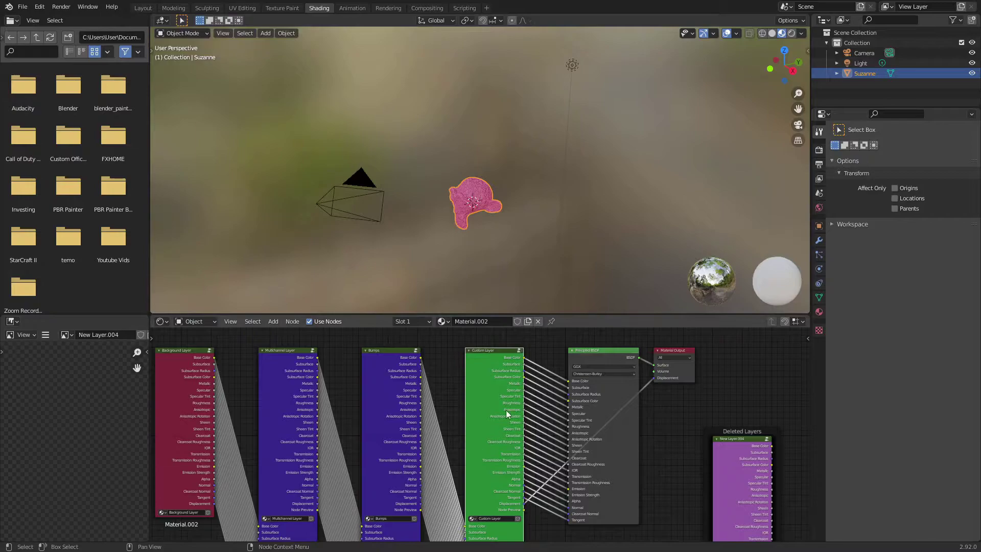
key(Tab)
middle_drag(310, 385, 511, 373)
scroll(511, 374, down, 1)
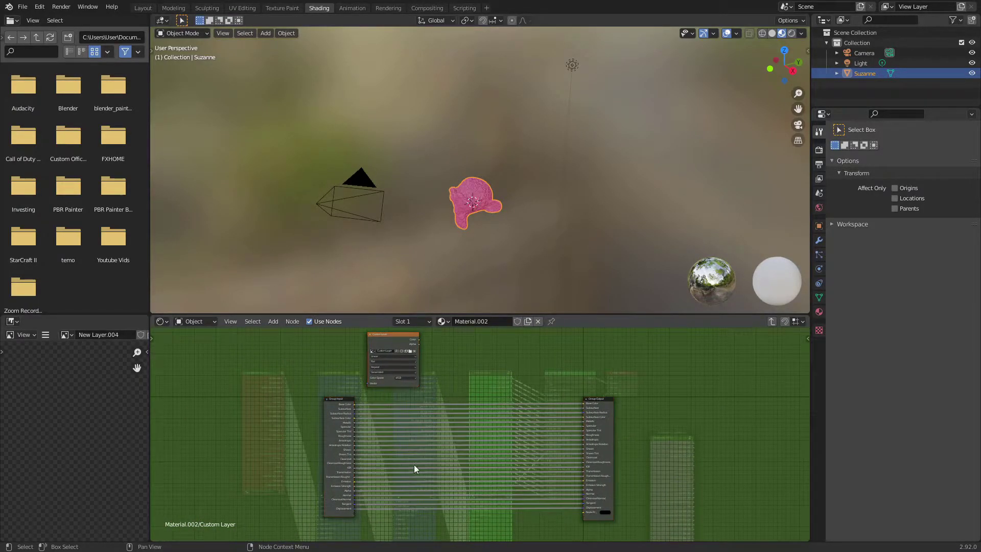
Step: Spread the Group Input and Group Output nodes farther apart inside the Custom Layer group
drag(353, 464, 302, 471)
drag(605, 430, 628, 461)
drag(284, 434, 273, 446)
middle_drag(647, 414, 620, 382)
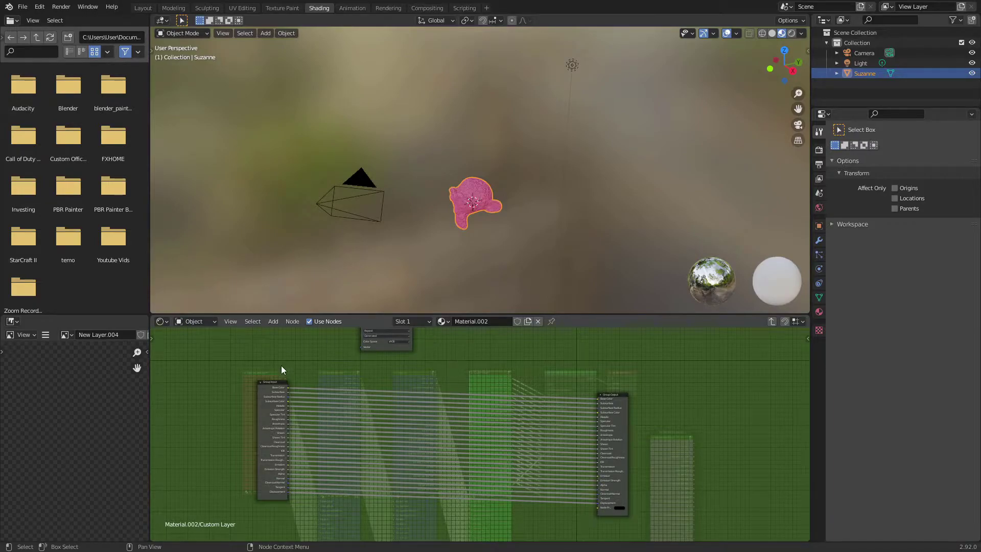
Step: Examine the Group Input, Group Output and image texture nodes in the Custom Layer group
drag(236, 359, 307, 537)
click(250, 363)
drag(583, 382, 654, 537)
click(661, 407)
middle_drag(495, 357, 541, 401)
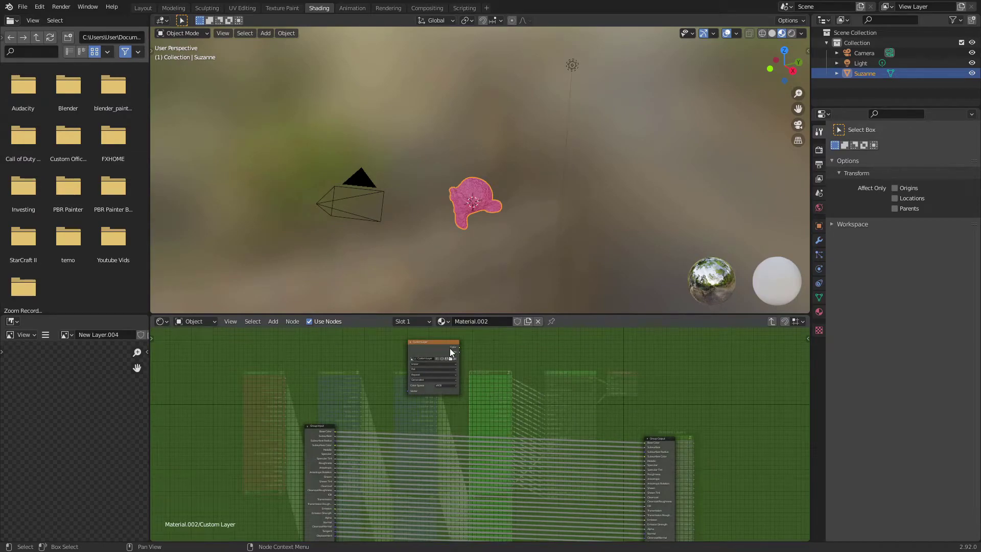
click(434, 346)
middle_drag(580, 410, 548, 396)
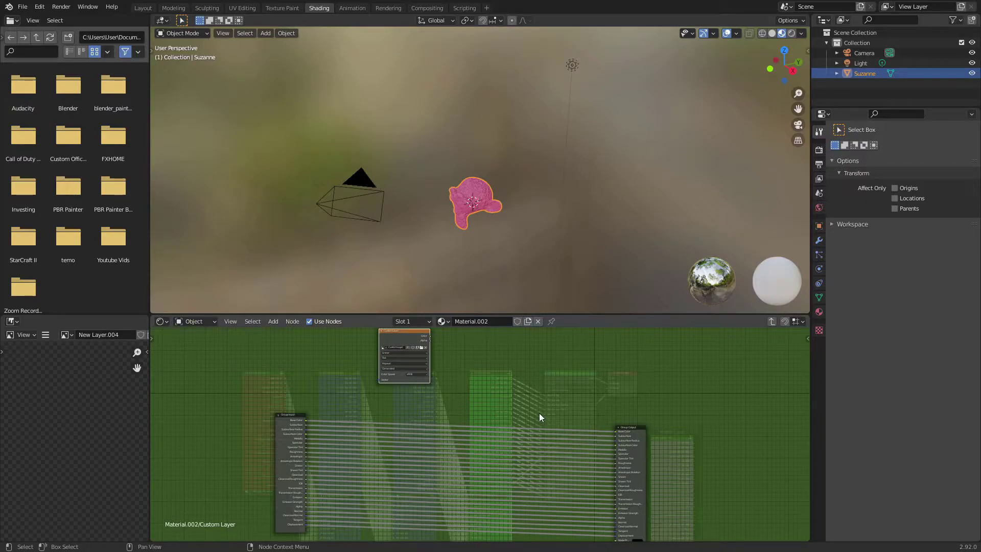
Step: Insert a MixRGB node into the Base Color link and move the Group Input and Group Output nodes lower
key(shift+a)
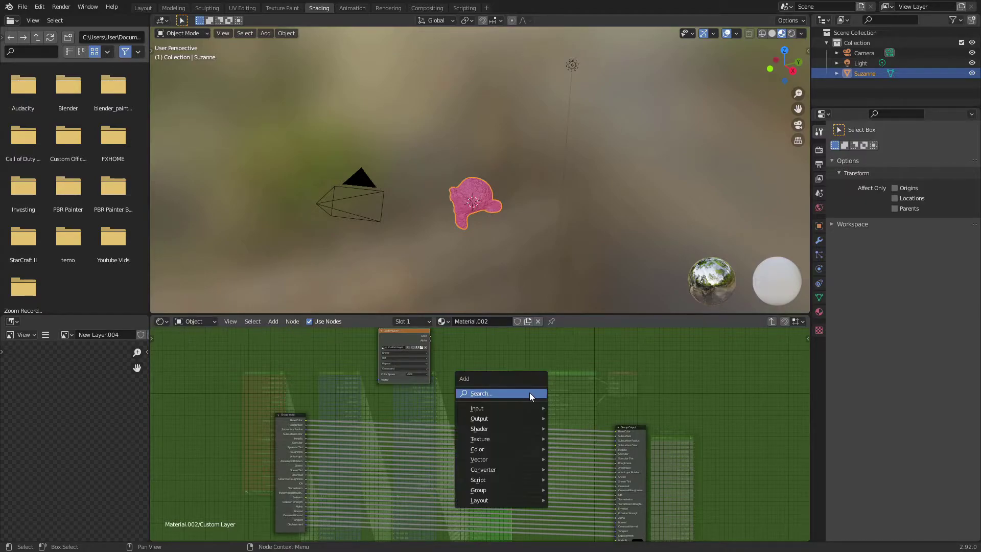
text(mixrg)
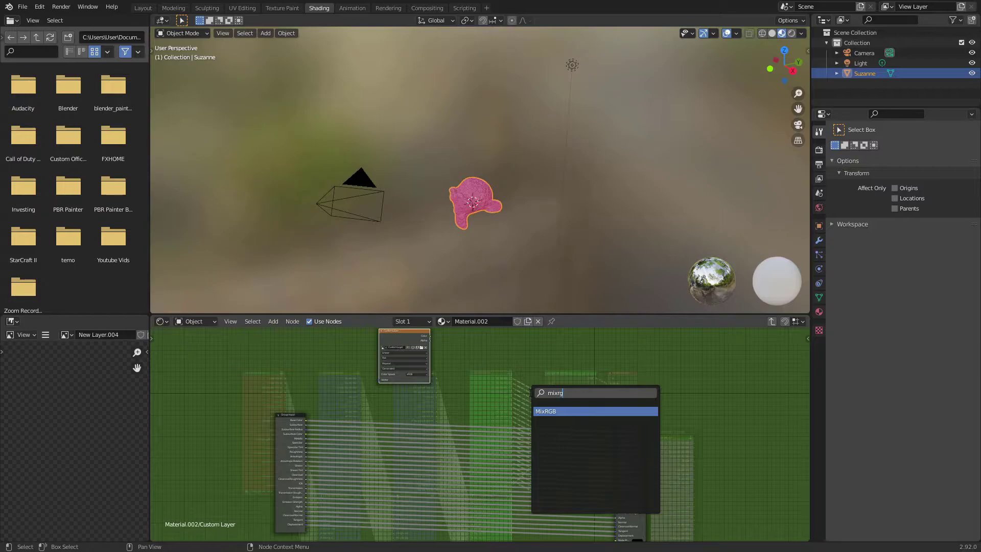
click(562, 412)
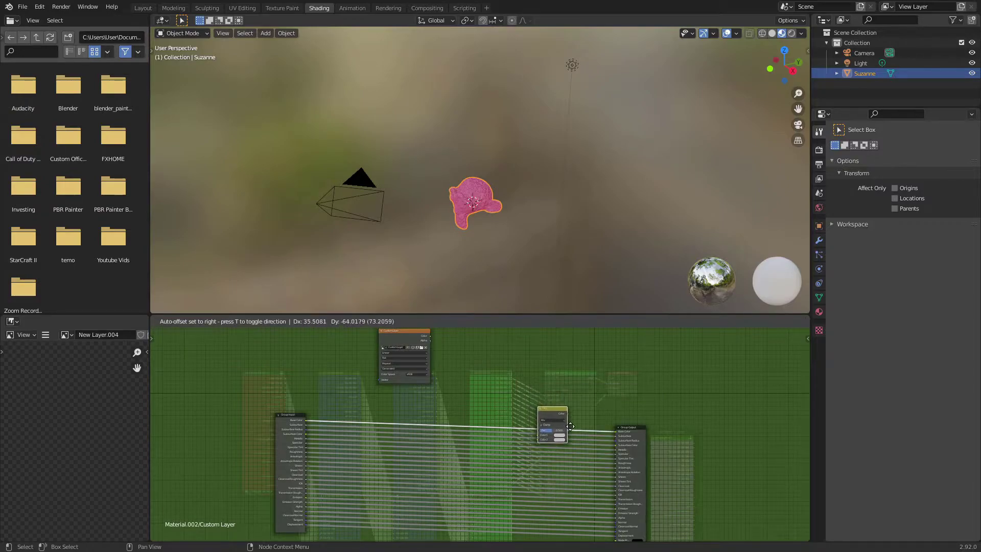
click(573, 427)
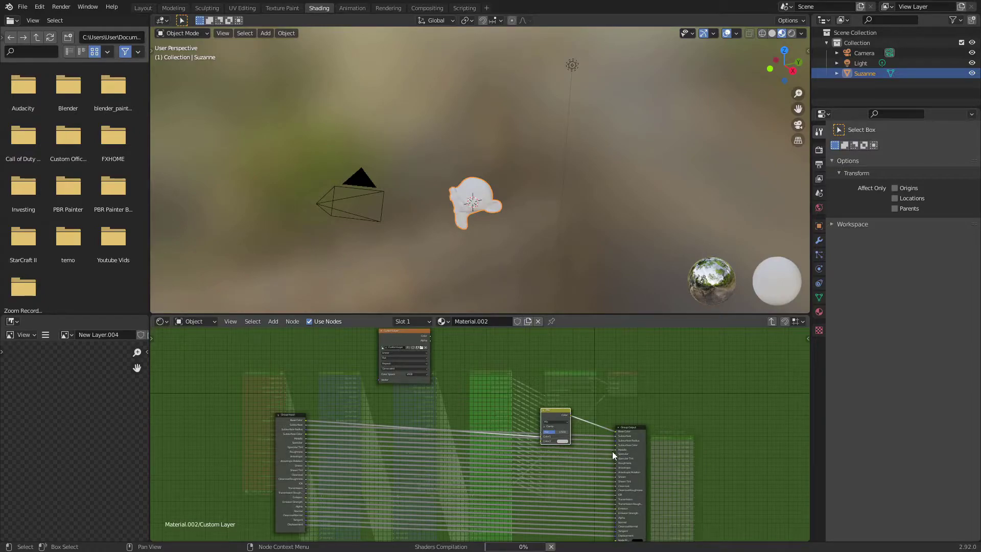
key(g)
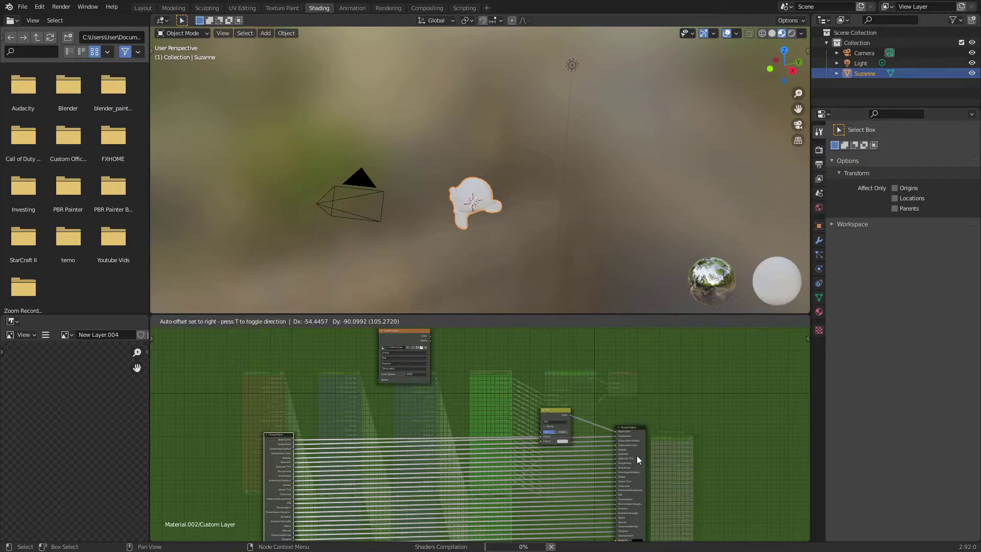
click(636, 485)
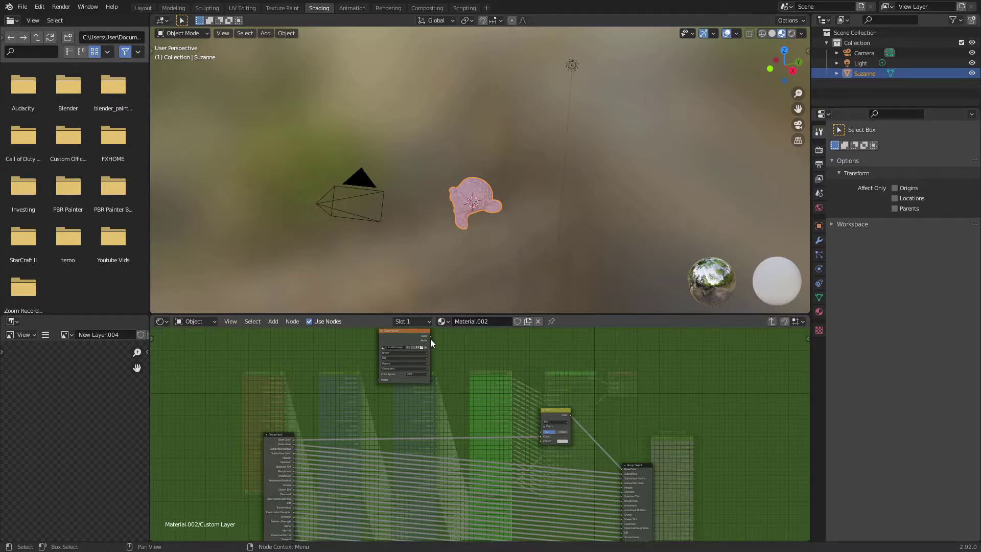
Step: Link the image texture's Alpha output to the Mix node's Fac input and set its Color2 to blue
drag(429, 339, 540, 431)
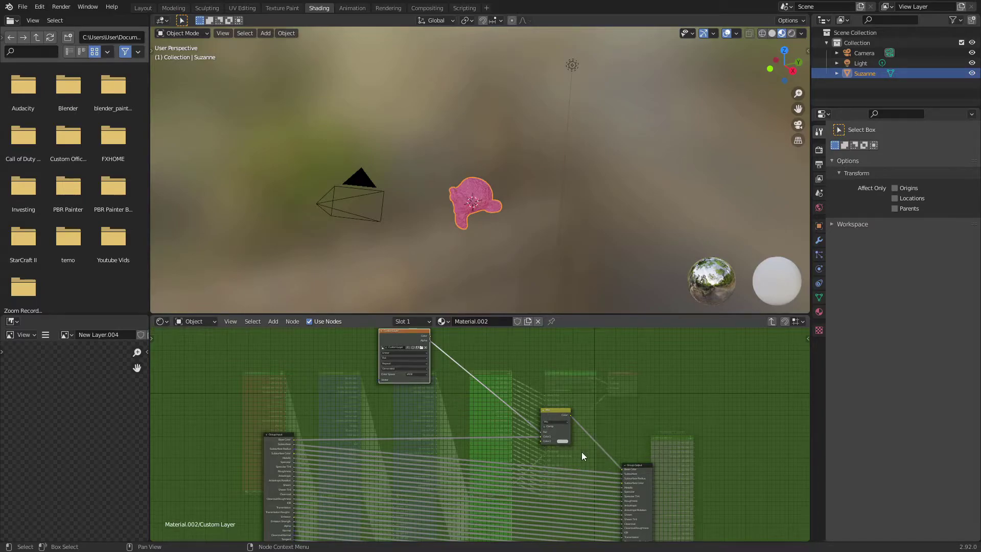
scroll(582, 452, up, 3)
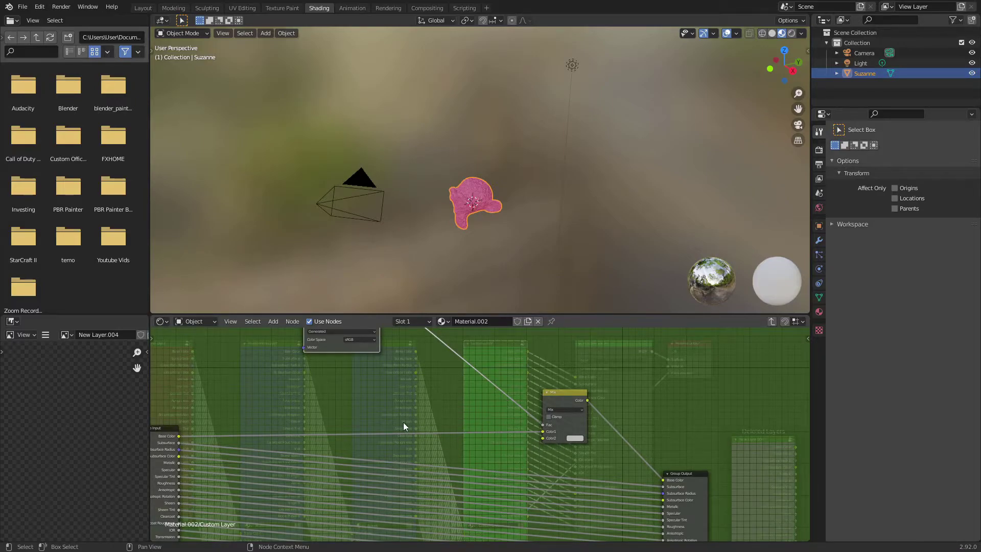
click(575, 439)
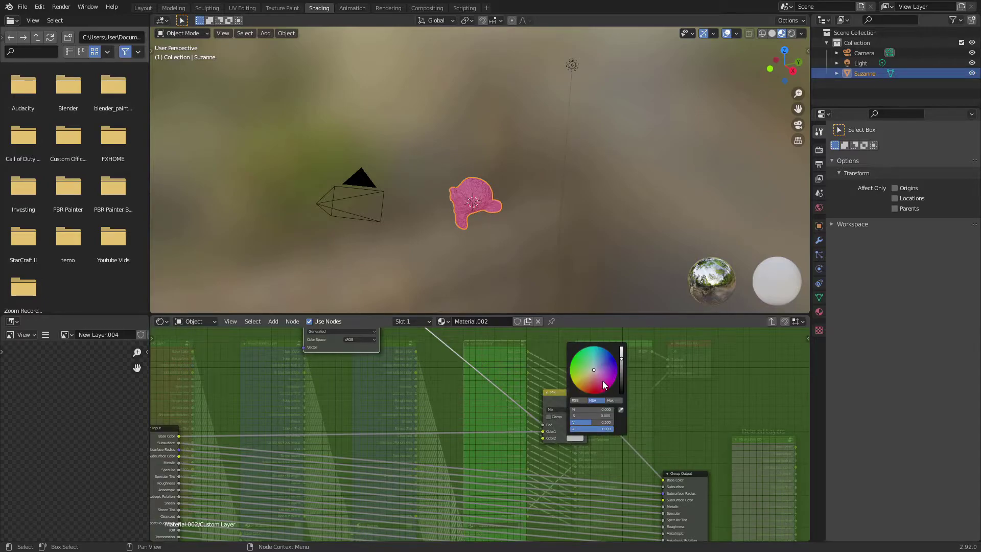
mouse_move(593, 409)
mouse_down()
mouse_move(611, 416)
mouse_move(600, 388)
mouse_move(616, 359)
mouse_up()
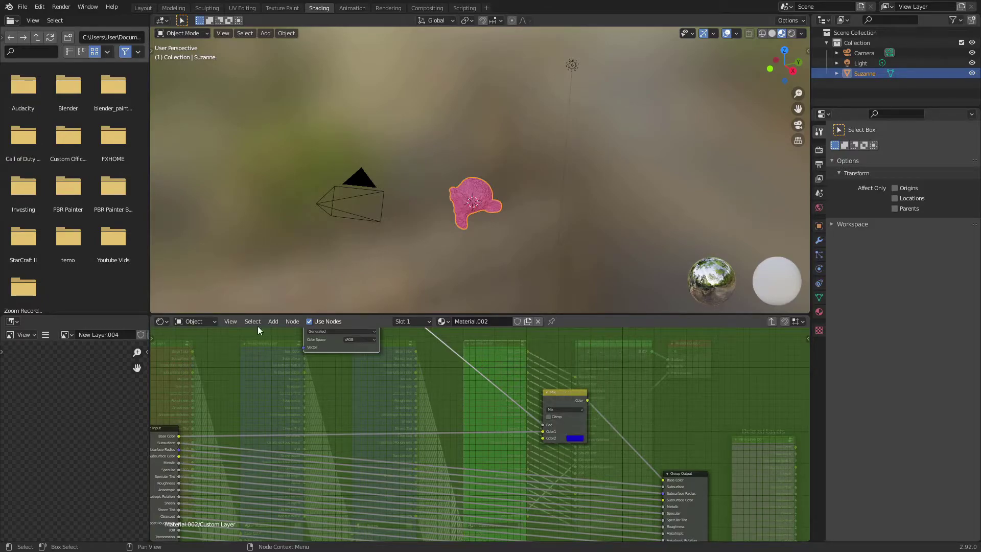
Step: Paint a large round patch on the side of Suzanne's head in the Texture Paint workspace
click(294, 8)
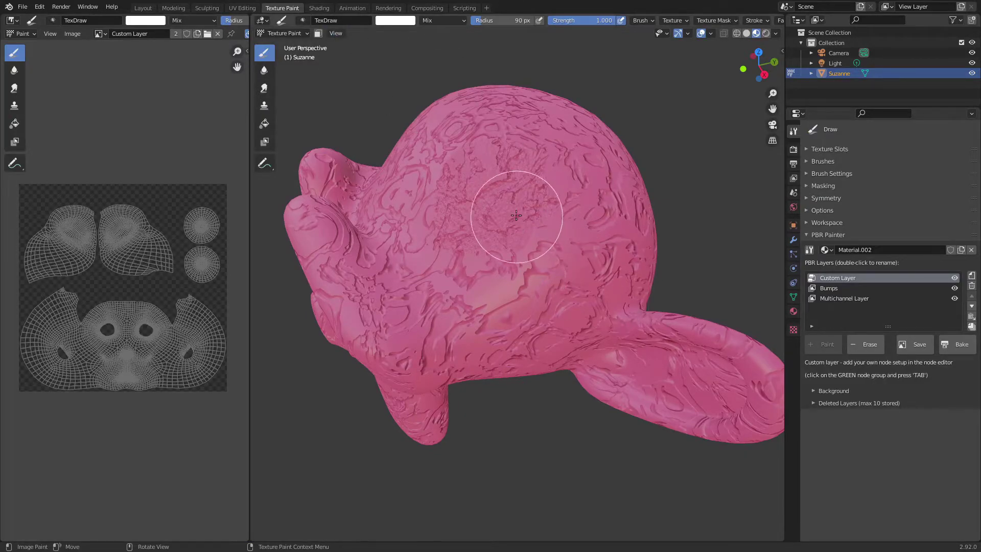
mouse_move(516, 215)
mouse_down()
mouse_move(526, 271)
mouse_move(483, 230)
mouse_move(499, 278)
mouse_move(487, 216)
mouse_move(486, 247)
mouse_move(508, 274)
mouse_up()
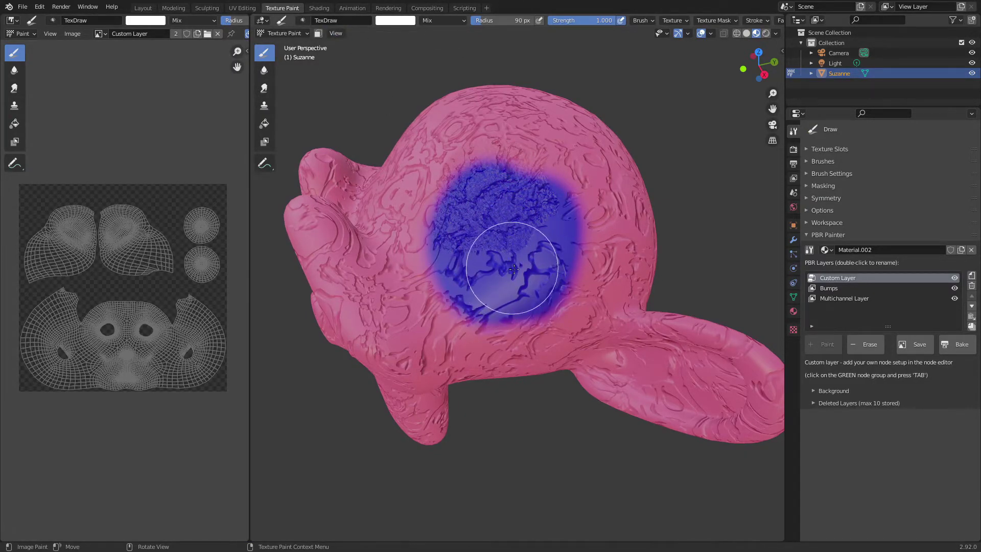
Step: Put the Shading workspace's viewport into Texture Paint mode and paint over the patch on Suzanne's head
click(320, 8)
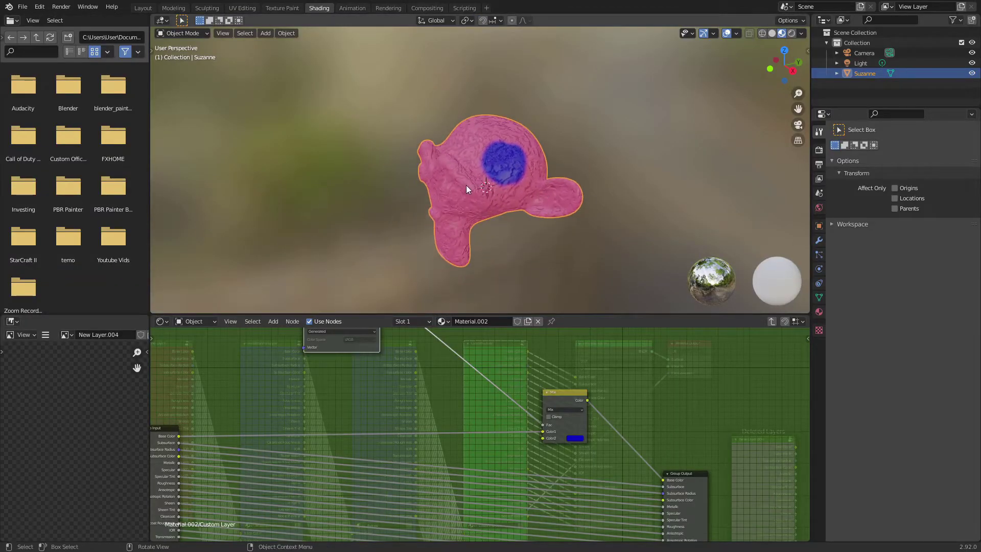
key(ctrl+Tab)
click(528, 156)
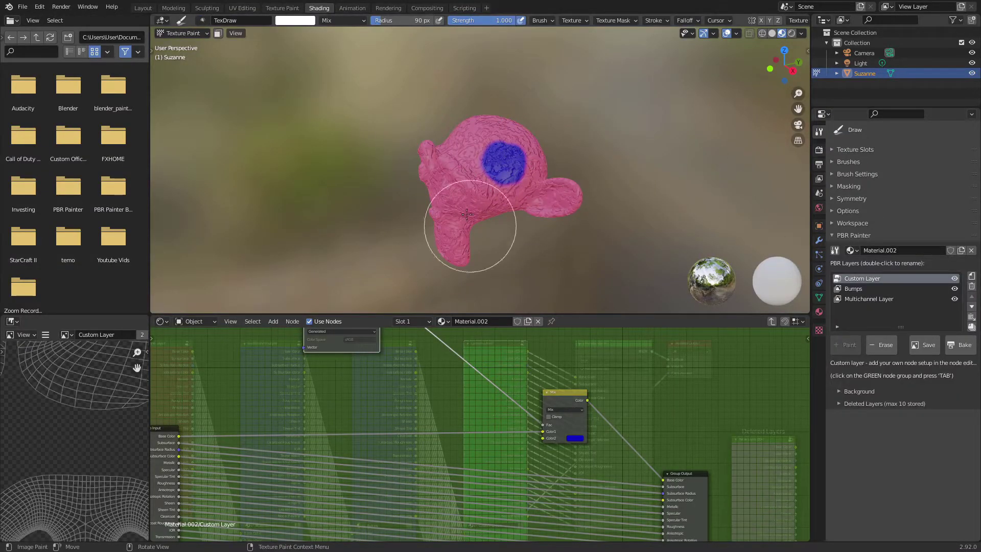
scroll(537, 175, up, 5)
mouse_move(508, 171)
mouse_down()
mouse_move(516, 201)
mouse_move(523, 136)
mouse_up()
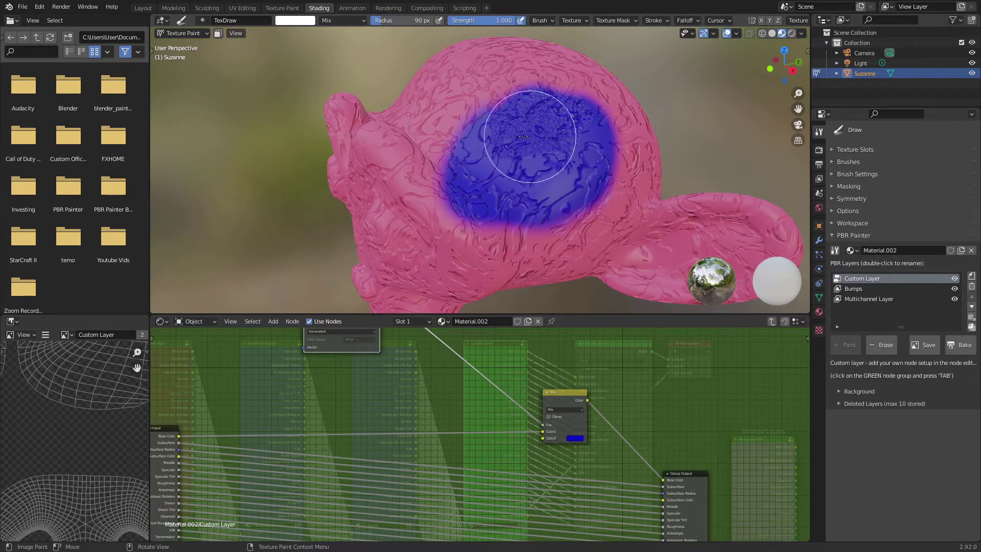
Step: Change the Mix node's Color2 to purple
click(575, 438)
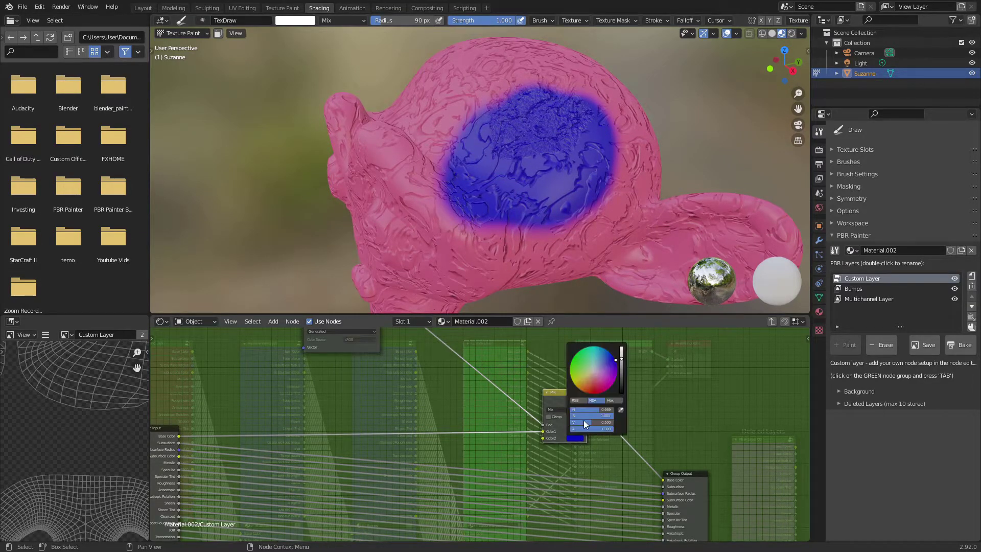
mouse_move(606, 350)
mouse_down()
mouse_move(582, 391)
mouse_move(610, 374)
mouse_move(581, 357)
mouse_move(613, 370)
mouse_up()
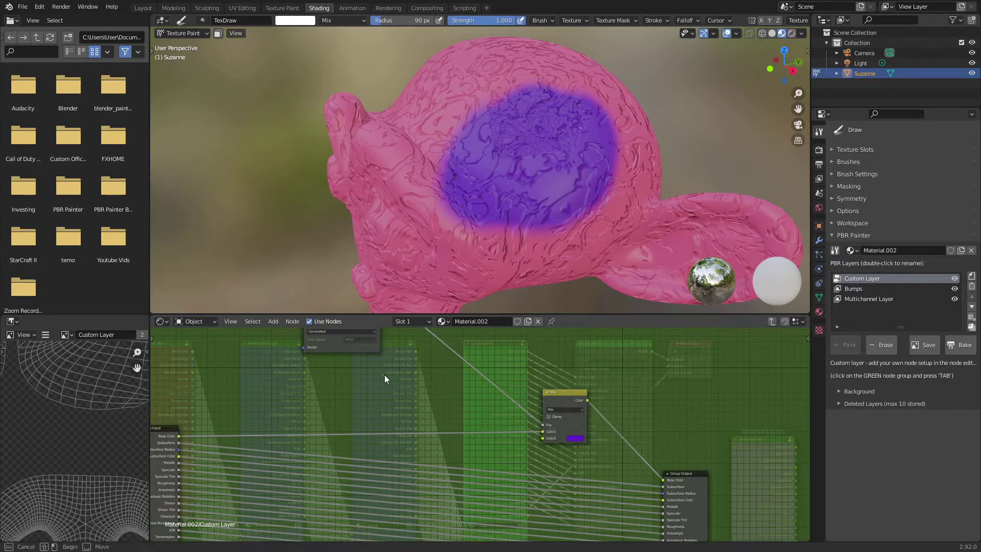
Step: Add a Noise Texture node to the custom layer's node group, placed above the Group Input node
middle_drag(400, 367, 432, 360)
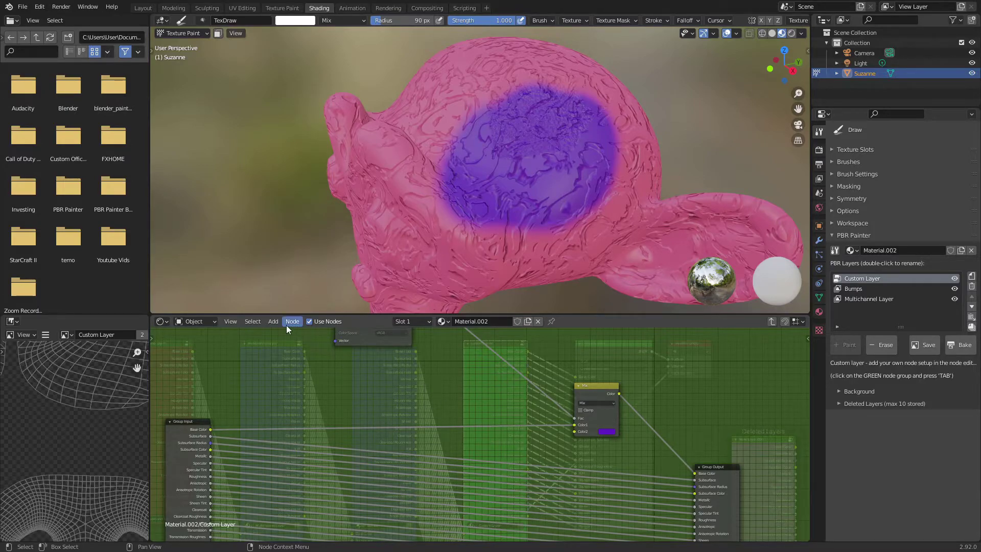
click(273, 322)
mouse_move(303, 431)
key(shift+a)
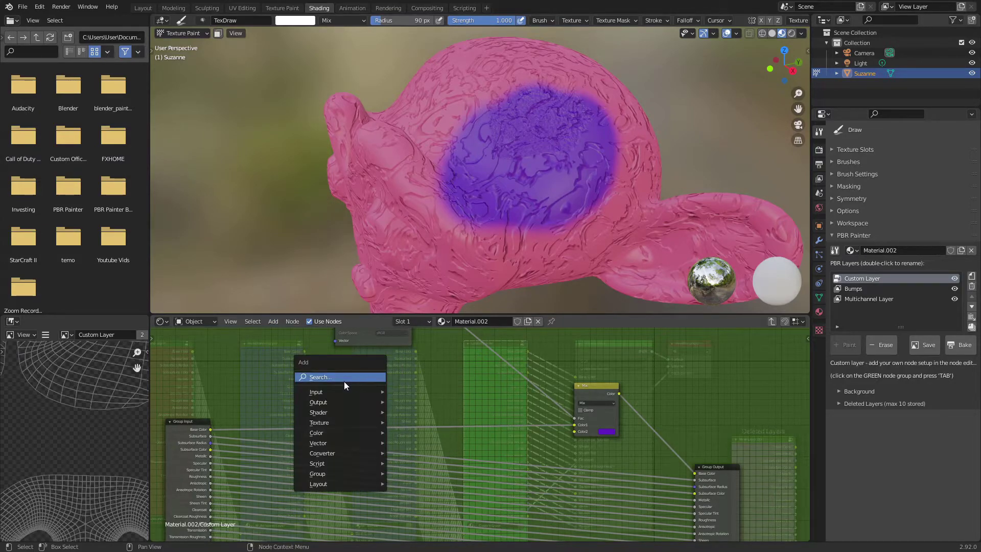
click(347, 379)
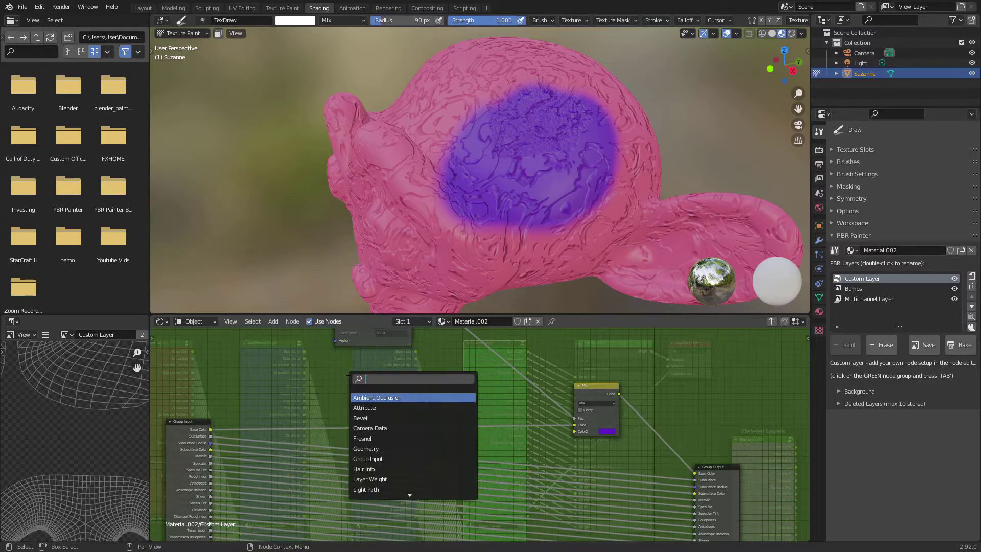
text(proce)
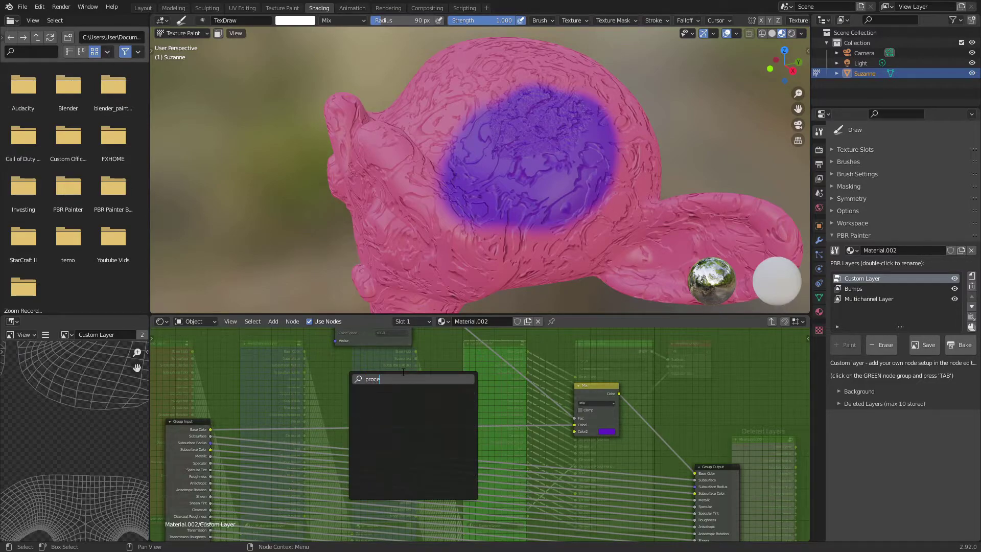
key(BackSpace)
key(BackSpace)
key(BackSpace)
key(BackSpace)
key(BackSpace)
text(noise)
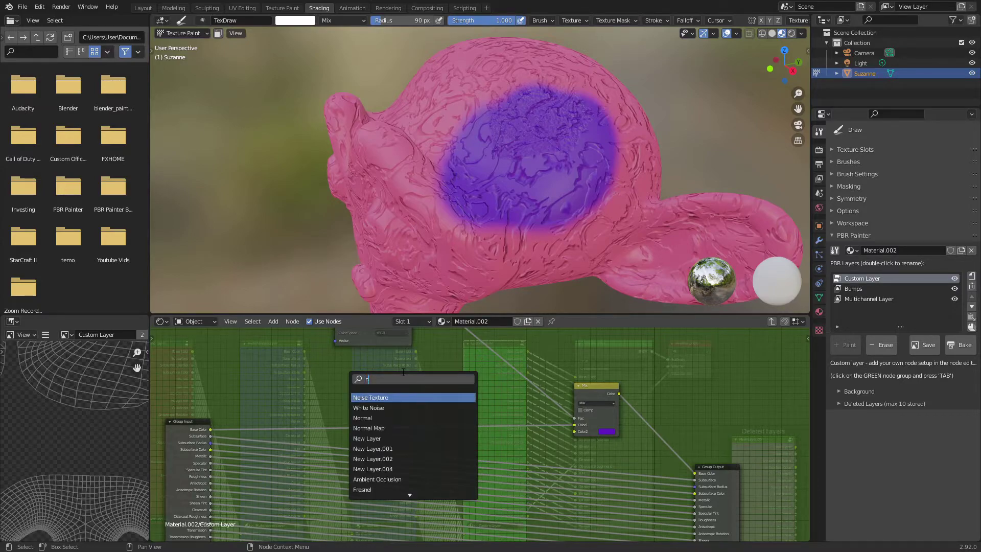
click(370, 397)
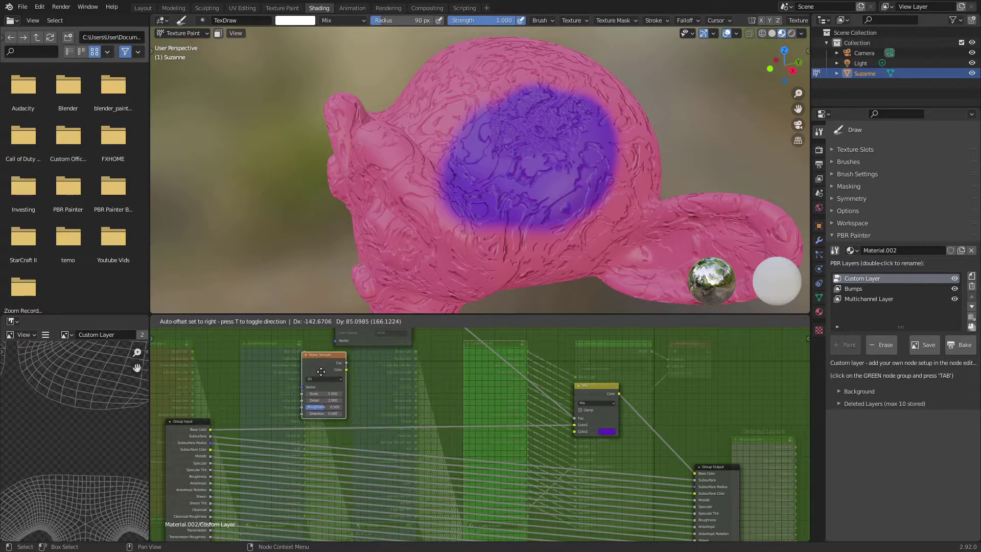
click(305, 360)
Step: Duplicate the Noise Texture and link the original's Fac to the copy's Scale and its Color to the copy's Roughness
key(shift+d)
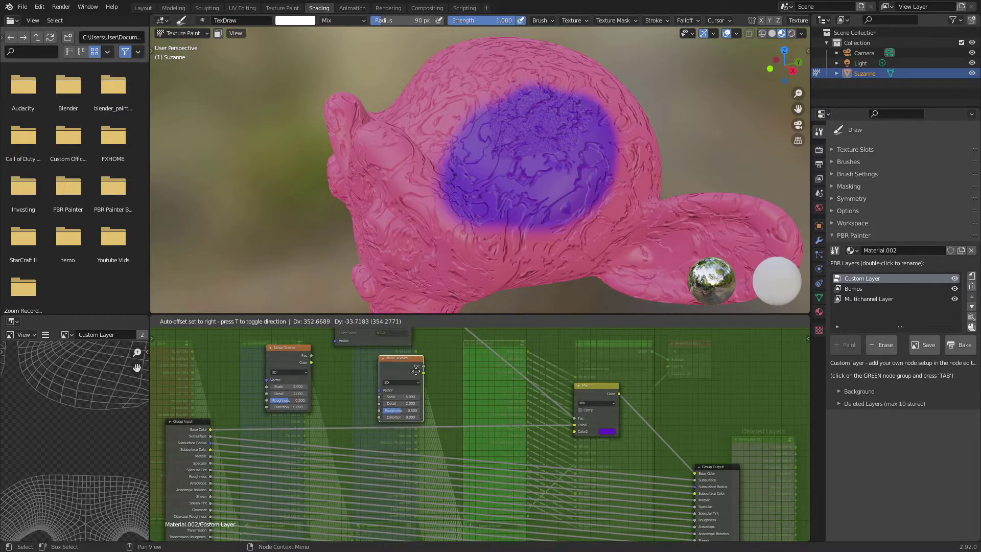
click(417, 370)
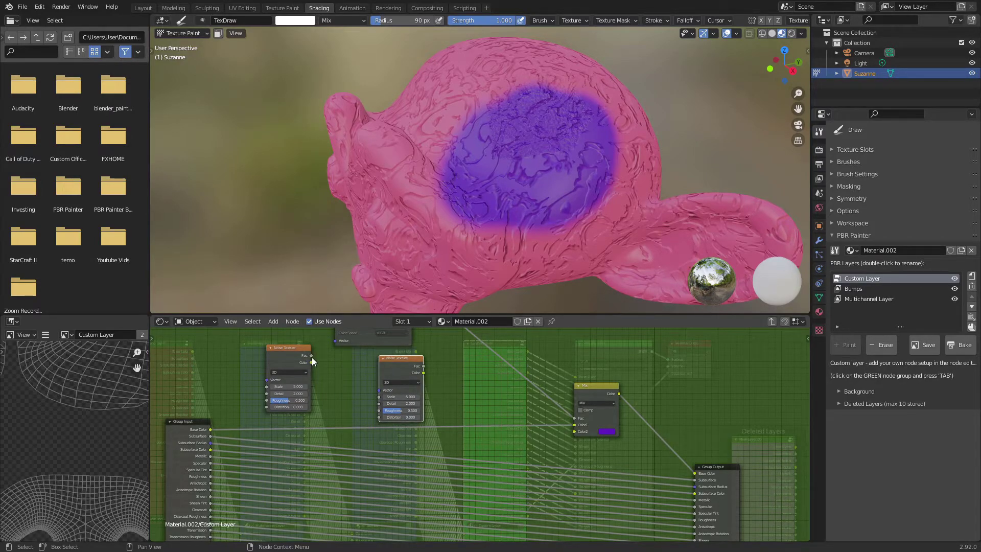
drag(312, 357, 382, 397)
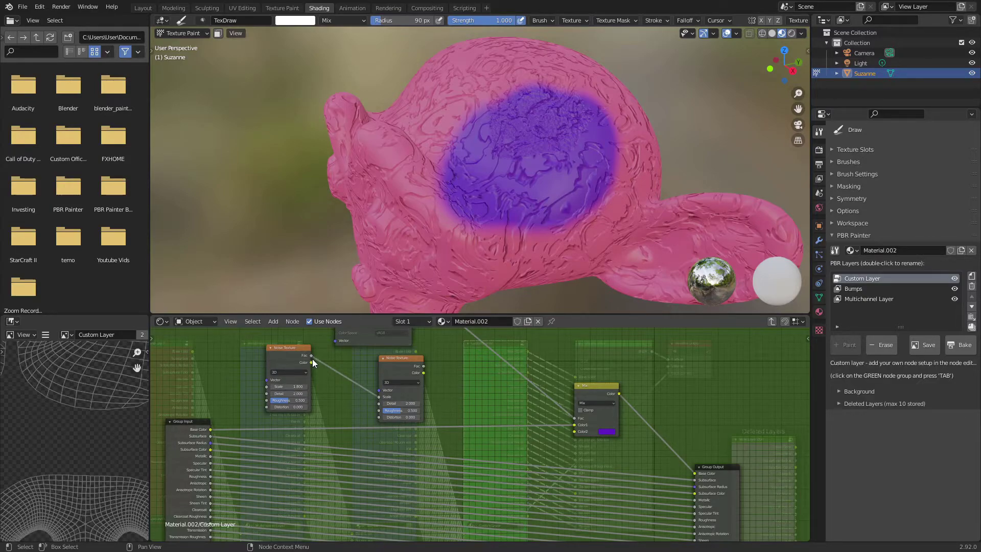
drag(311, 362, 379, 410)
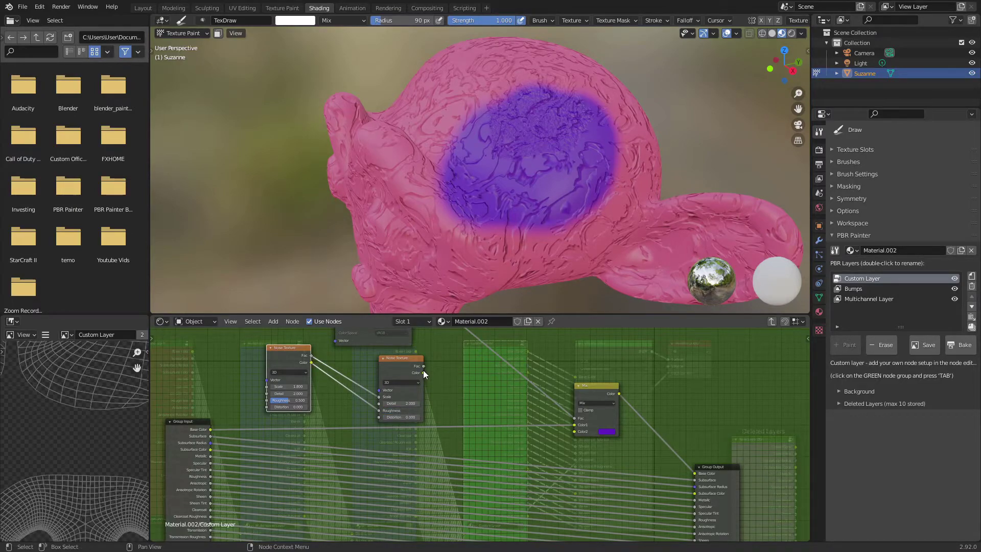
Step: Add a ColorRamp fed by the second Noise Texture's Color output and link its Color to the Mix node's Color2
drag(423, 373, 468, 383)
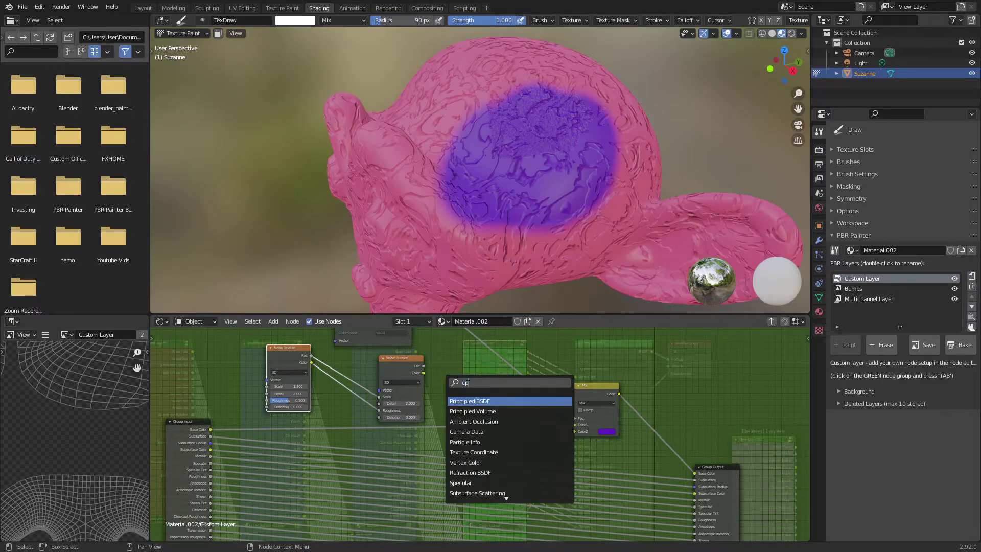
text(color)
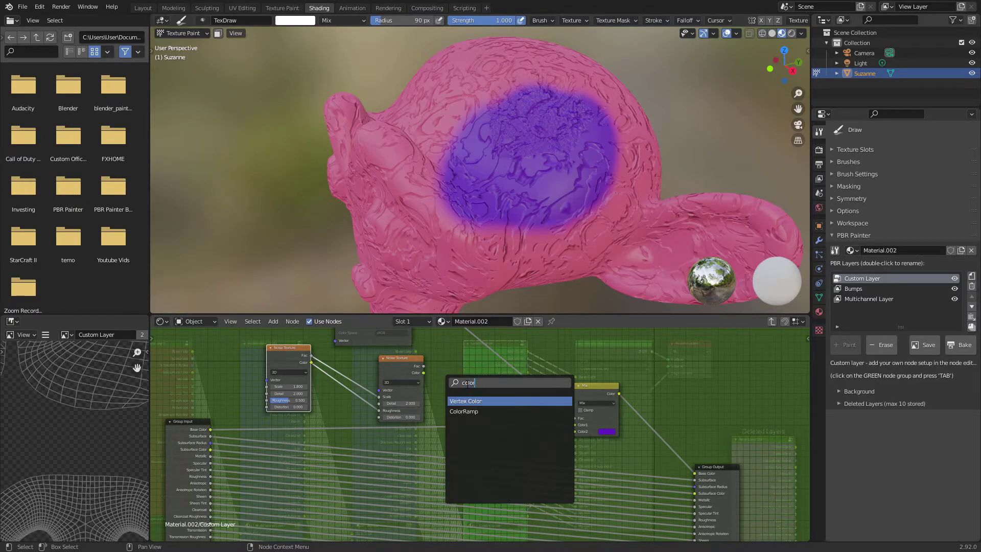
click(470, 413)
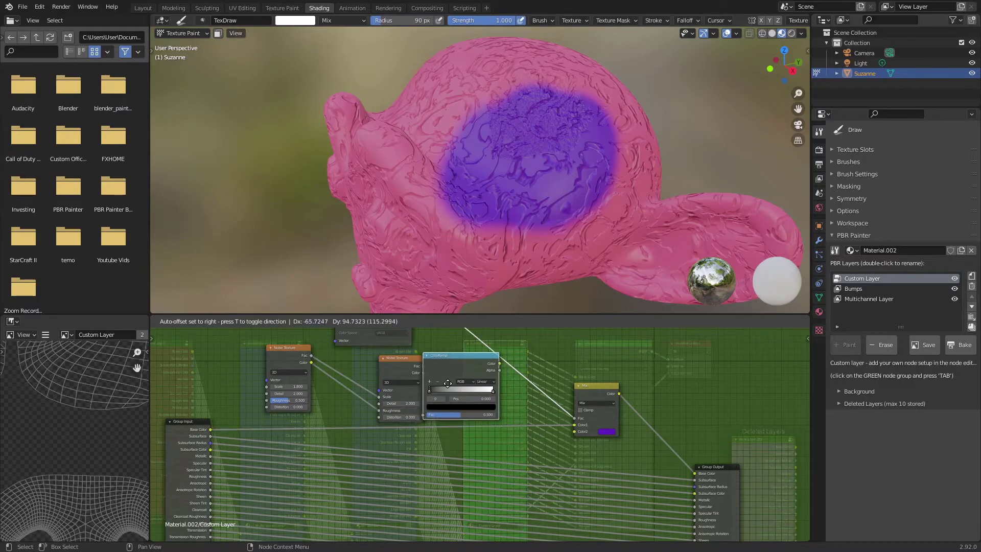
click(462, 415)
drag(393, 373, 419, 415)
drag(495, 363, 575, 432)
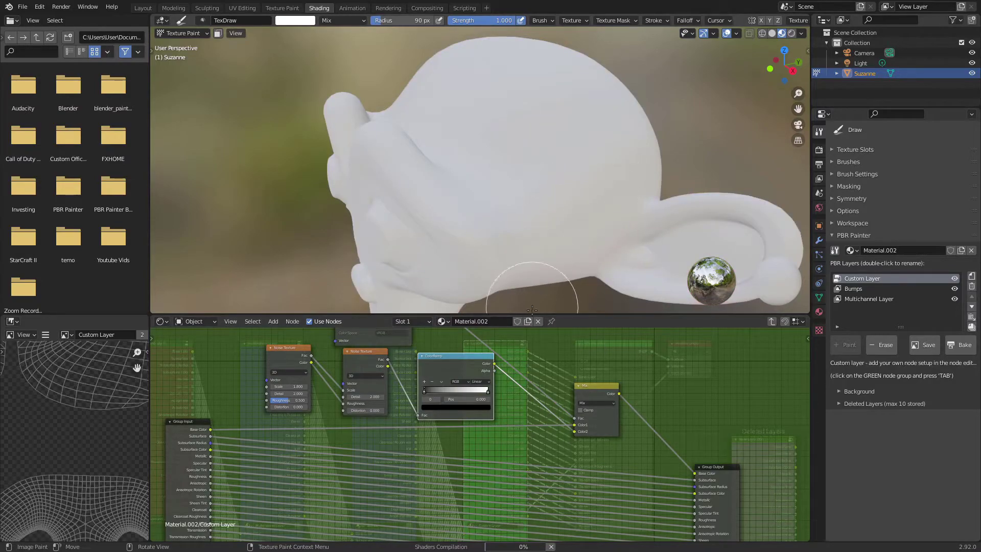
Step: Set the ColorRamp's black stop to green and its white stop to blue
click(456, 407)
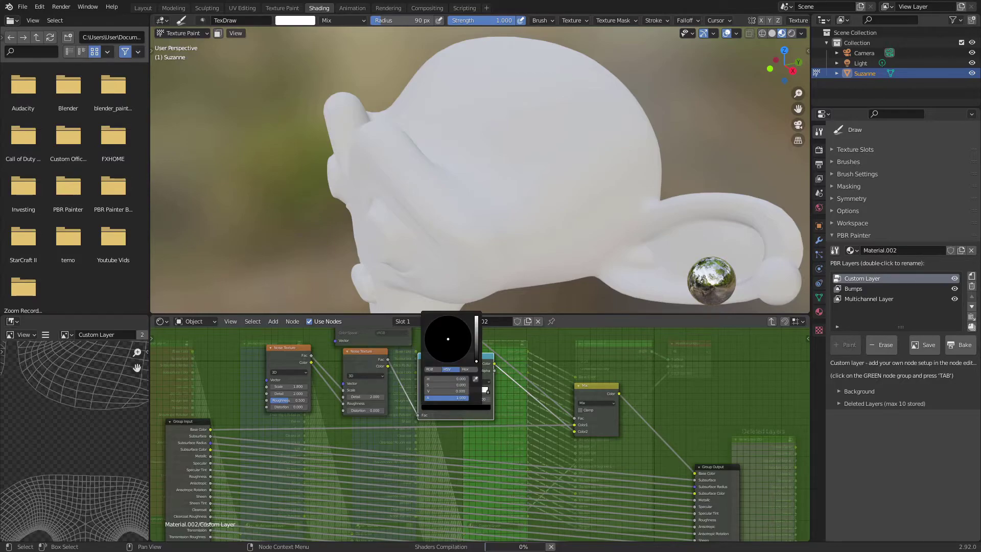
drag(477, 362, 437, 327)
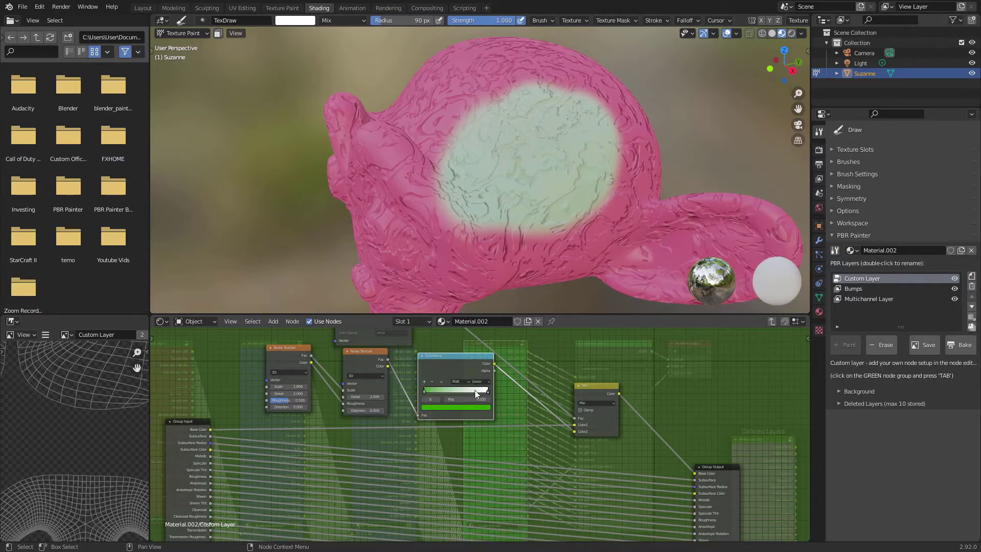
click(489, 390)
click(456, 407)
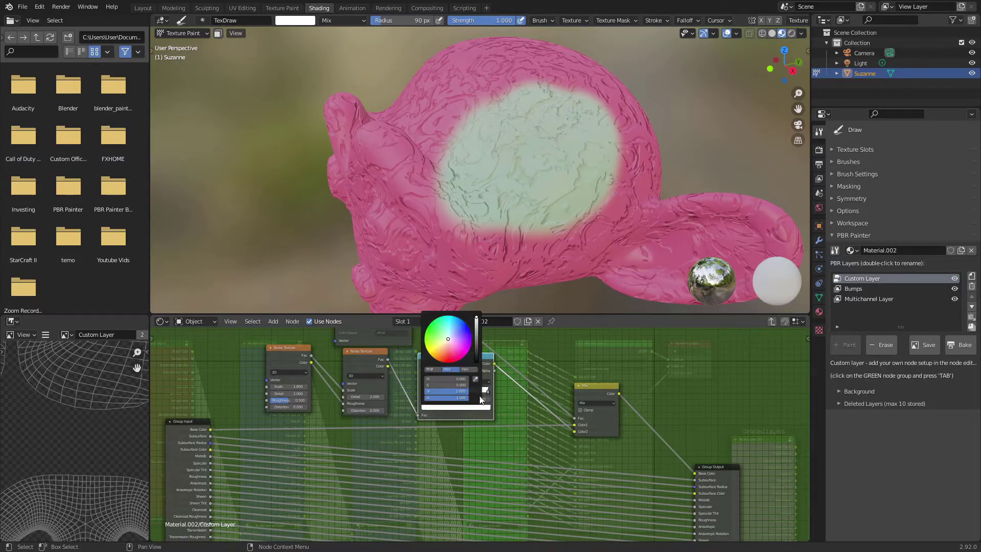
click(468, 325)
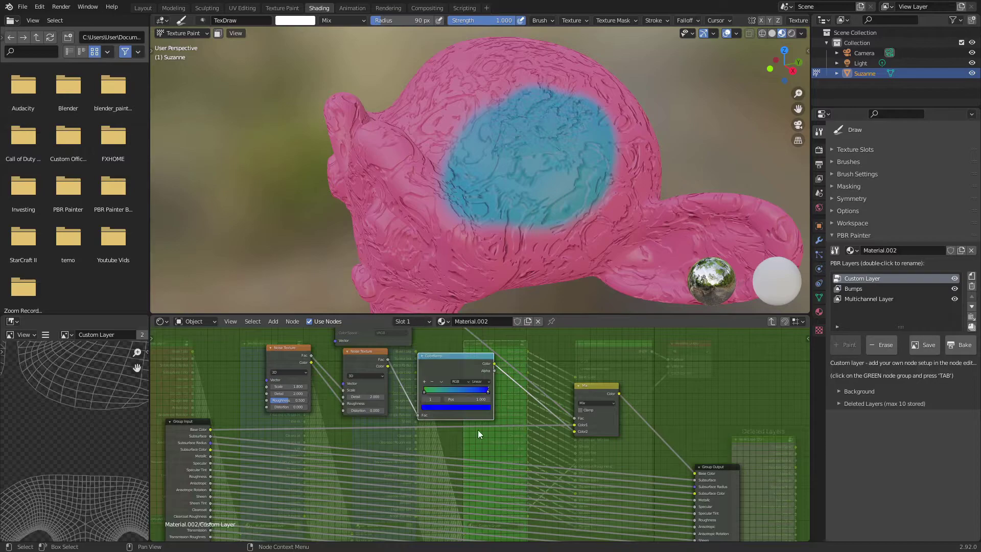
Step: Raise the first noise's Scale to about 9.6 and the second's Detail, and move both ColorRamp stops inward
drag(426, 391, 449, 390)
drag(289, 386, 317, 386)
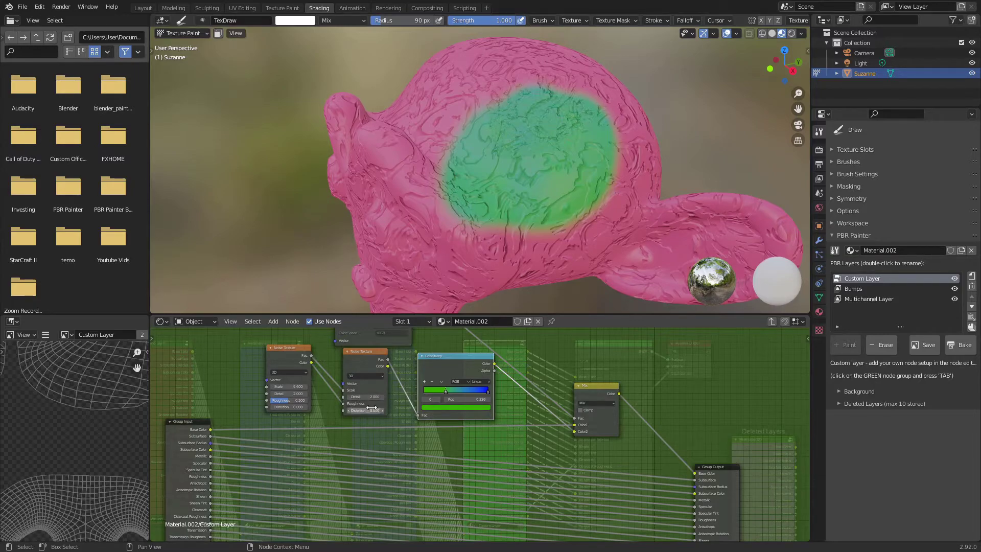
drag(366, 397, 381, 397)
click(488, 392)
drag(463, 390, 463, 390)
Step: Paint on Suzanne's head to extend the blue-green noise patch towards the back of the head
scroll(733, 153, up, 3)
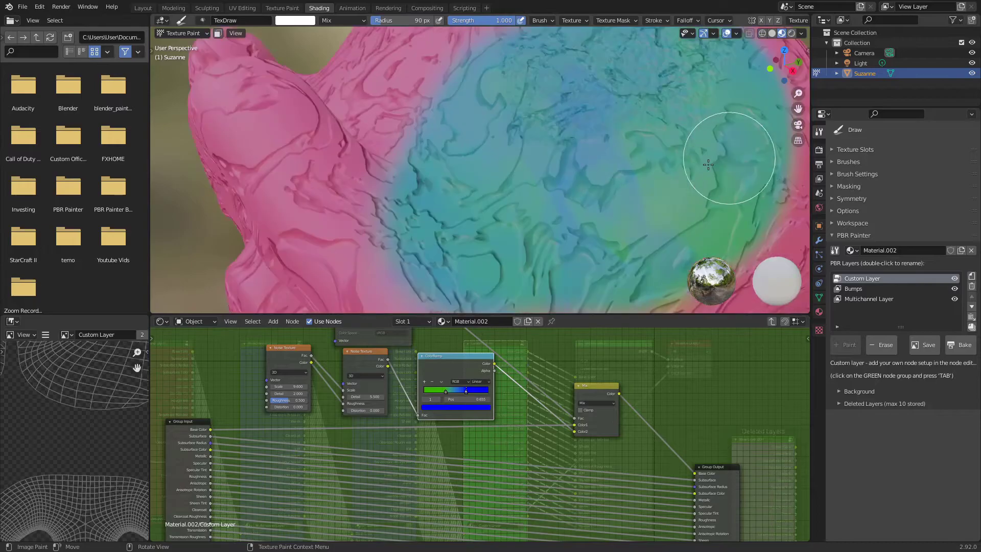
middle_drag(733, 153, 543, 137)
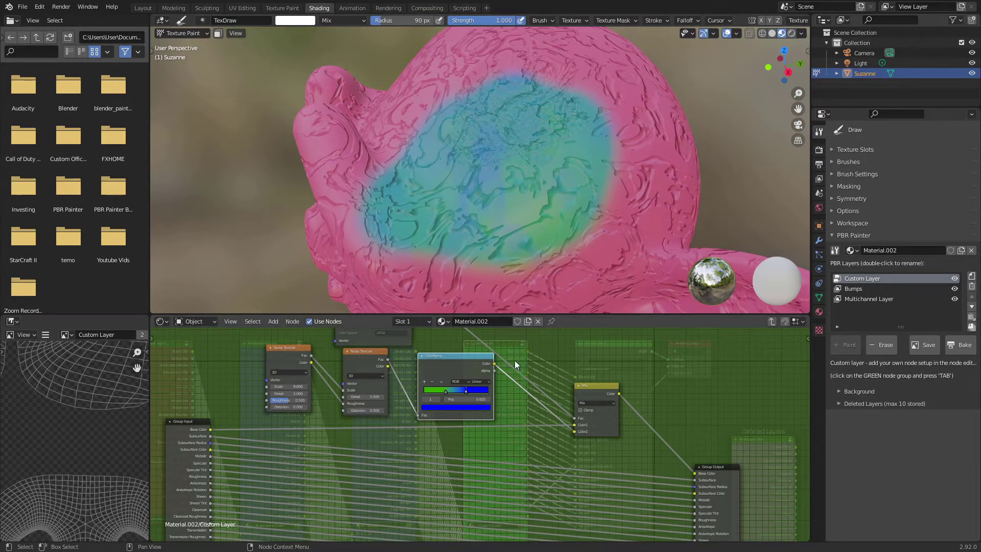
mouse_move(601, 215)
mouse_down()
mouse_move(547, 164)
mouse_move(591, 155)
mouse_move(530, 274)
mouse_move(620, 219)
mouse_up()
Step: Duplicate the Mix node and insert the copy into the Normal link between Group Input and Group Output
key(Home)
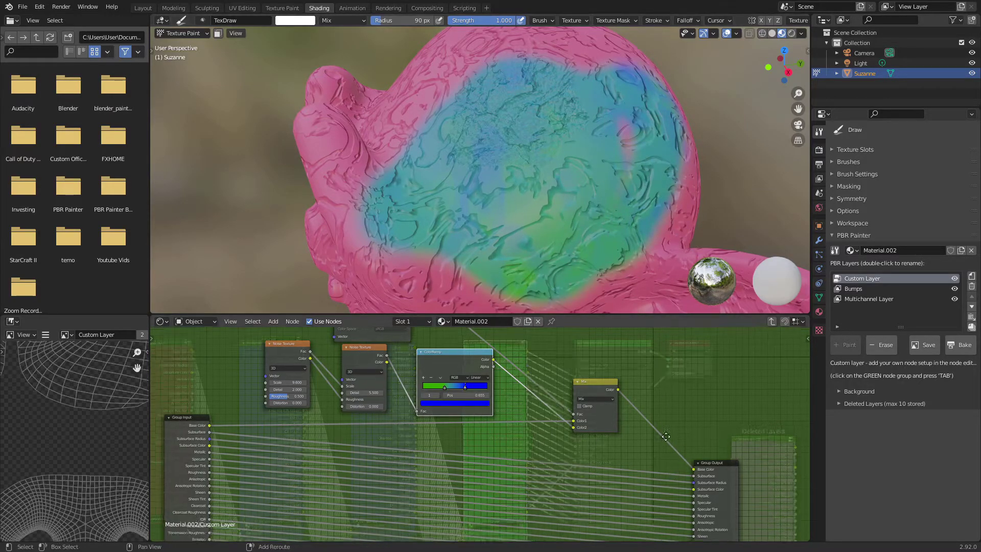
click(554, 369)
key(shift+d)
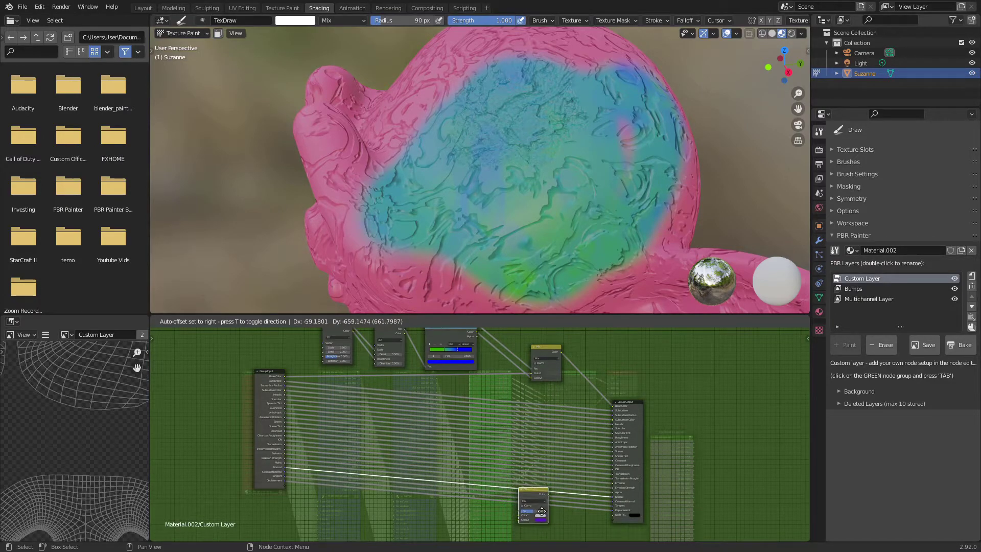
click(542, 511)
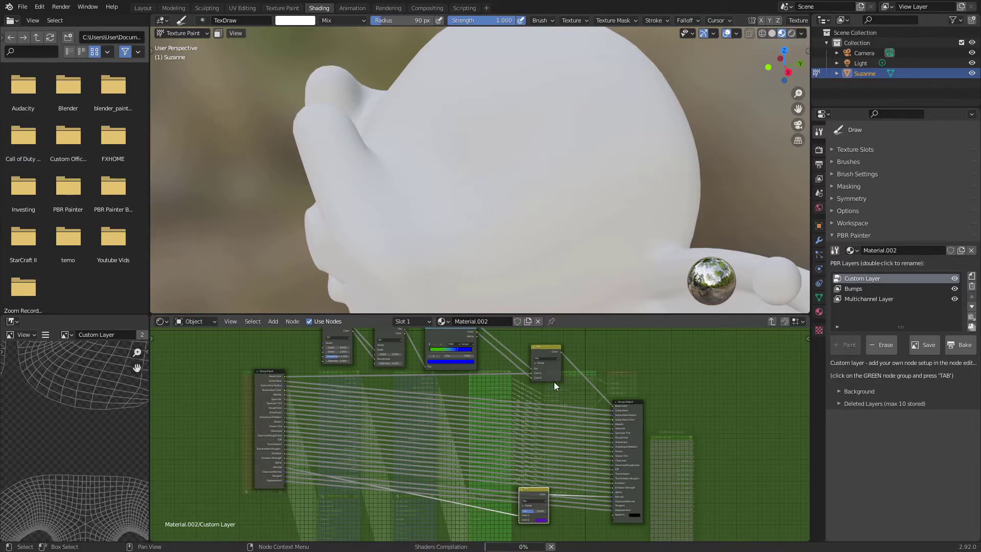
scroll(585, 388, down, 2)
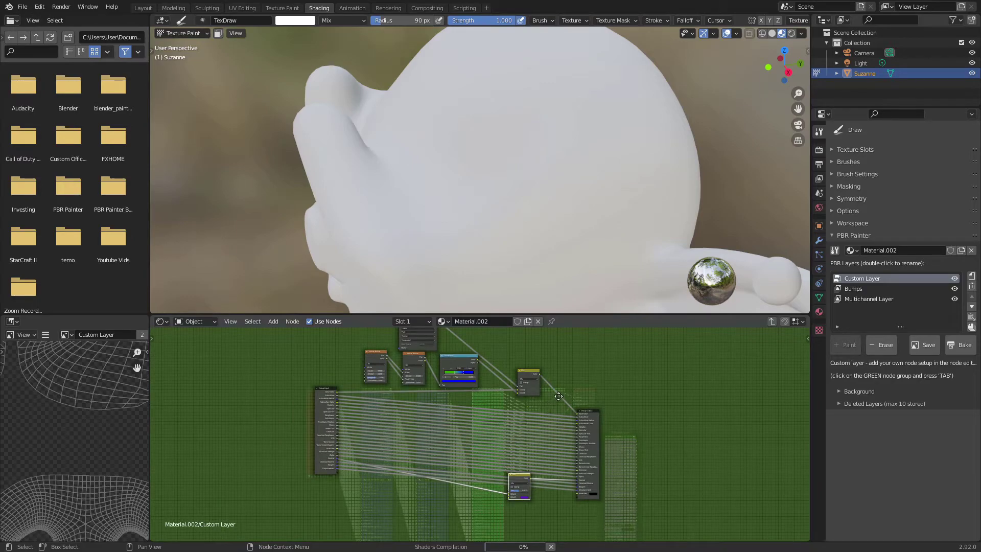
scroll(527, 379, down, 2)
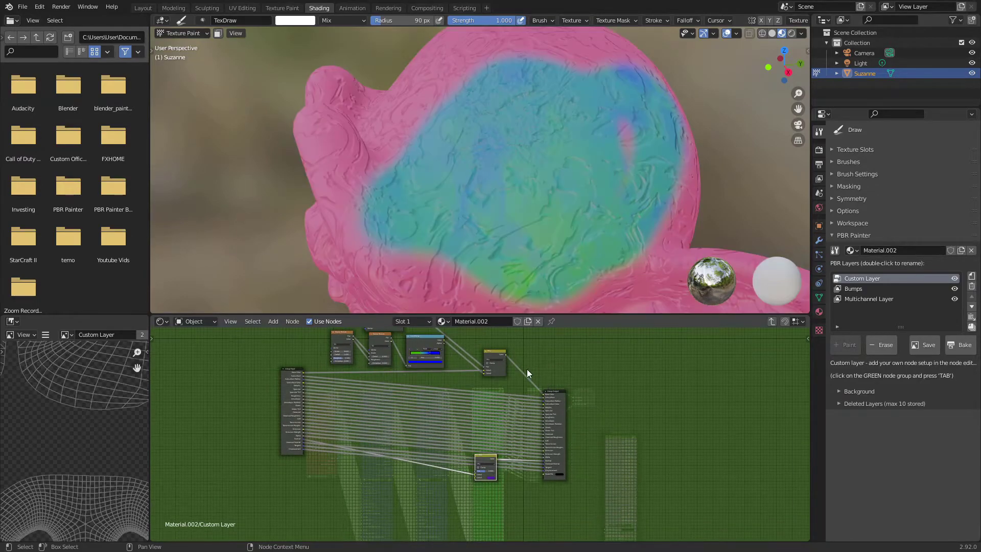
Step: Link the image texture's Alpha output to the duplicated Mix node's Fac input and inspect the painted patch on Suzanne's head
scroll(440, 359, up, 3)
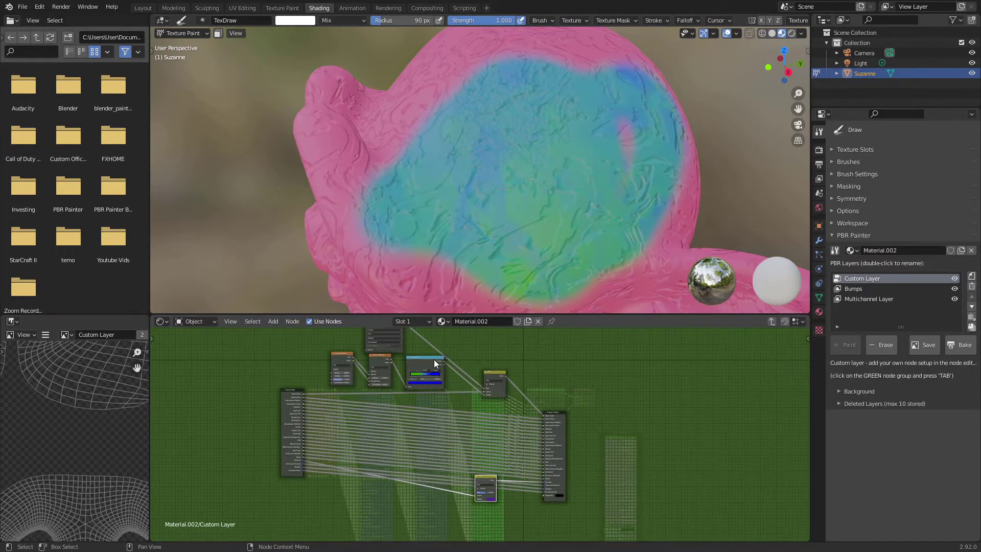
middle_drag(431, 362, 430, 363)
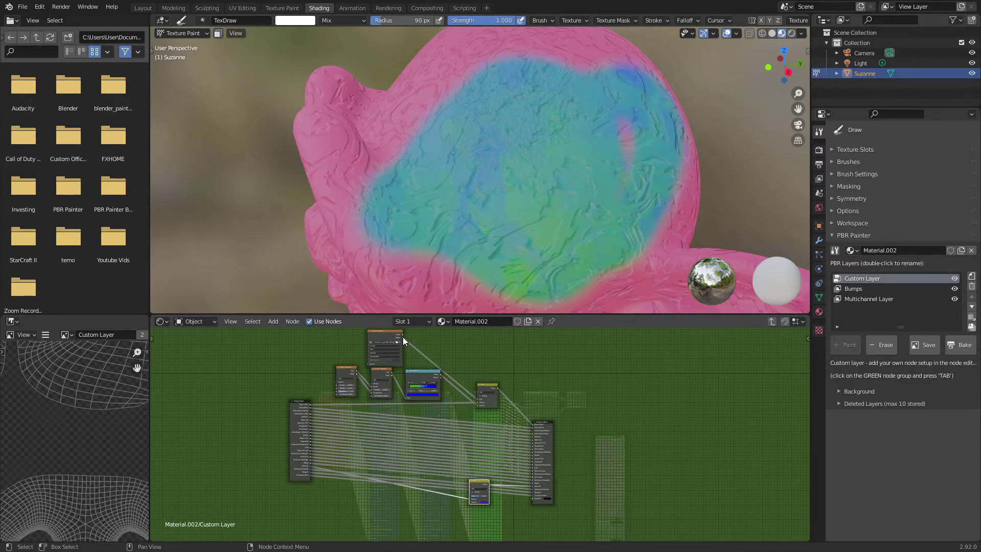
drag(402, 337, 467, 495)
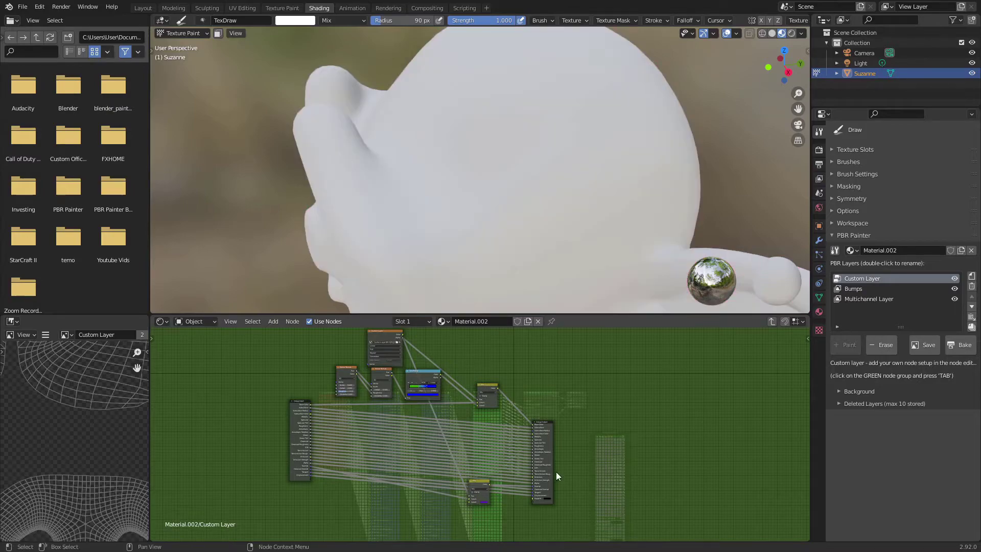
scroll(469, 425, up, 5)
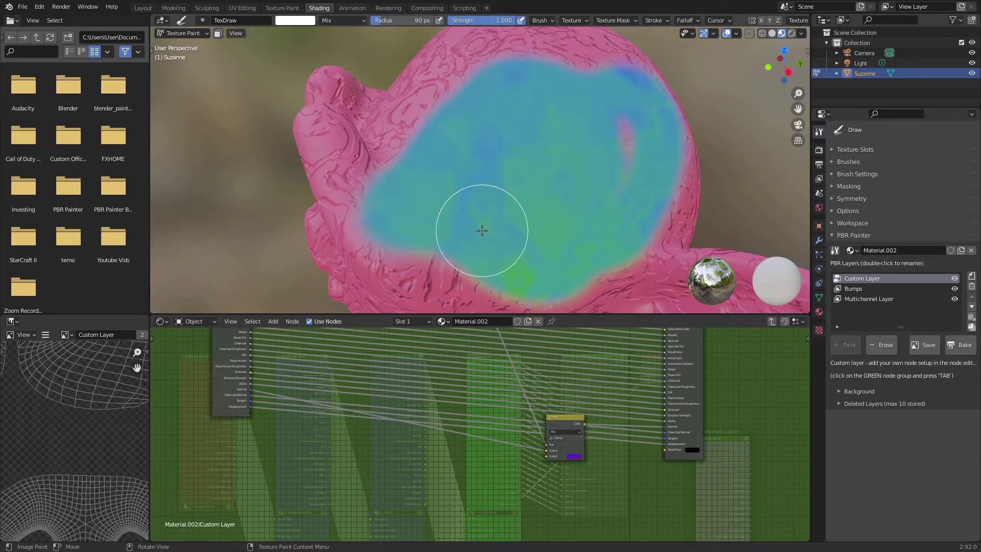
middle_drag(473, 228, 574, 96)
mouse_move(581, 213)
middle_down()
mouse_move(508, 192)
mouse_move(520, 212)
middle_up()
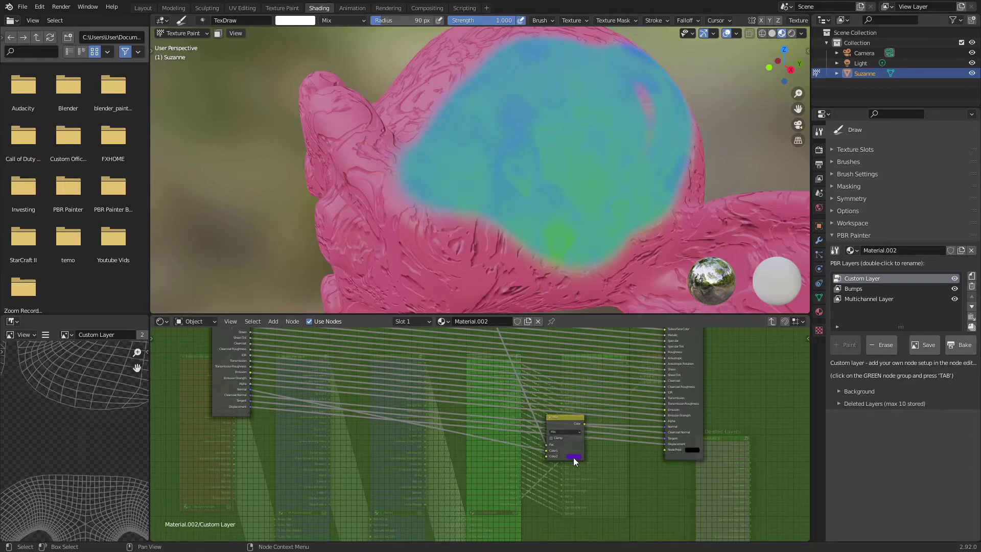
Step: Add a Normal Map node beside the duplicated Mix node and link its Normal output to that node's Color2
key(shift+a)
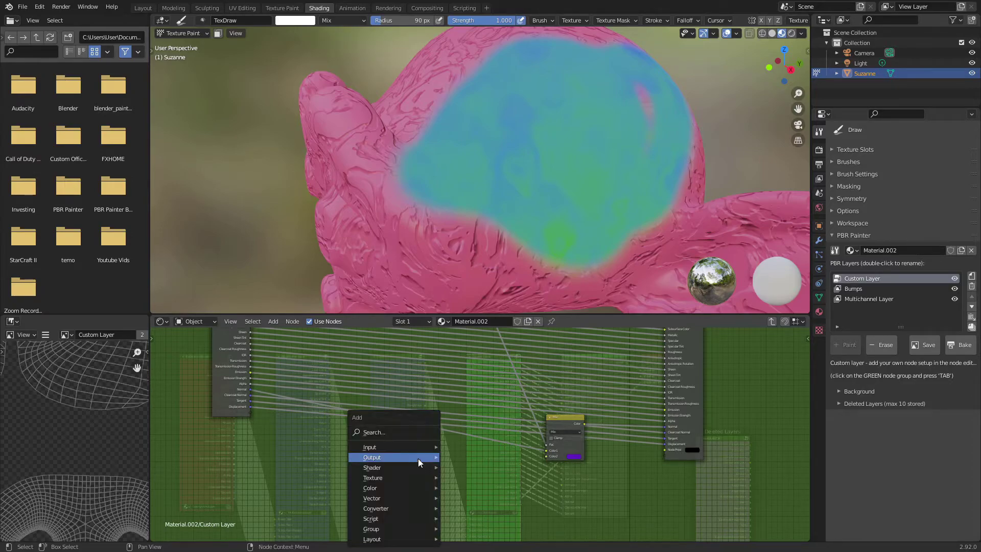
click(370, 430)
text(normal)
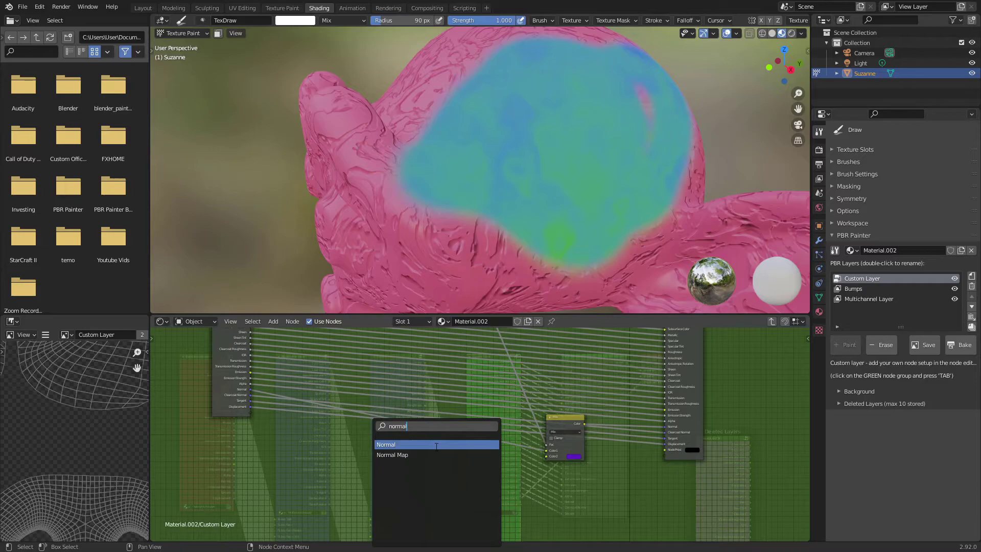
click(437, 454)
click(498, 469)
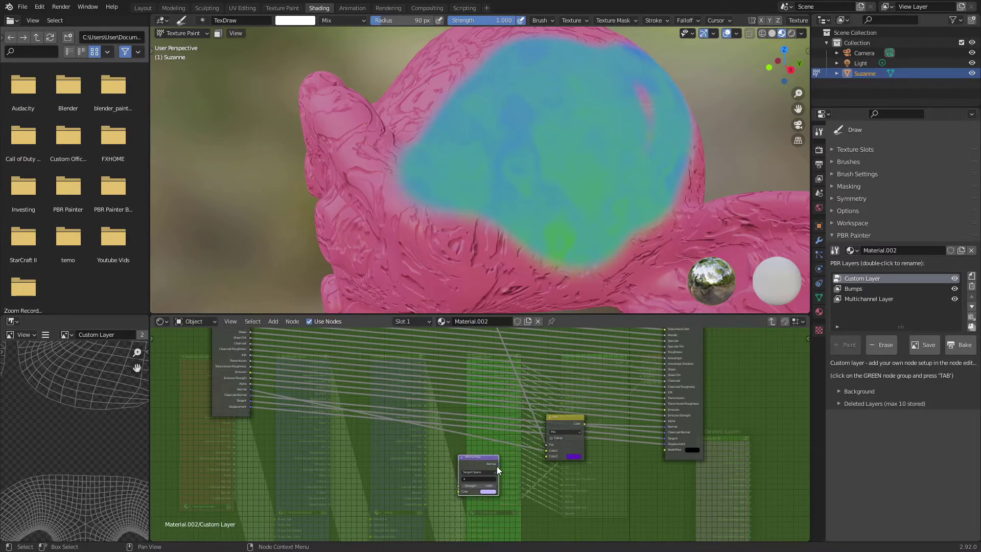
drag(497, 464, 547, 455)
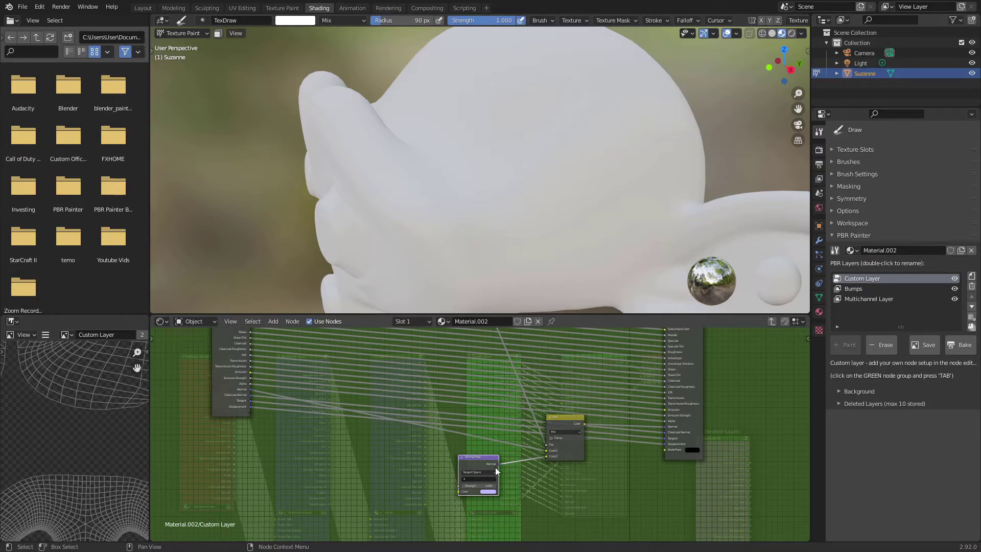
Step: Replace the Normal Map node with a Bump node and link its Normal output to the lower Mix node's Color2
scroll(528, 446, up, 1)
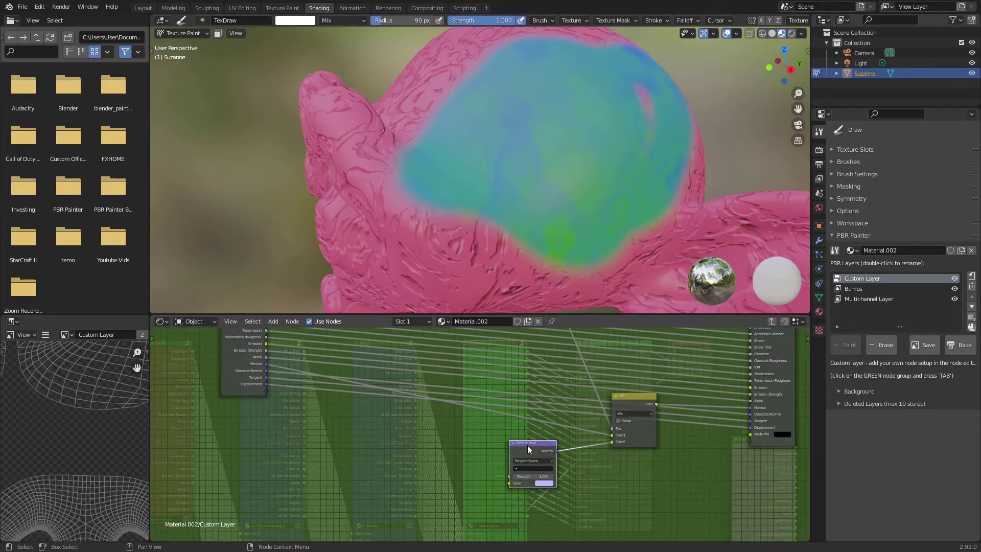
key(shift+a)
click(501, 446)
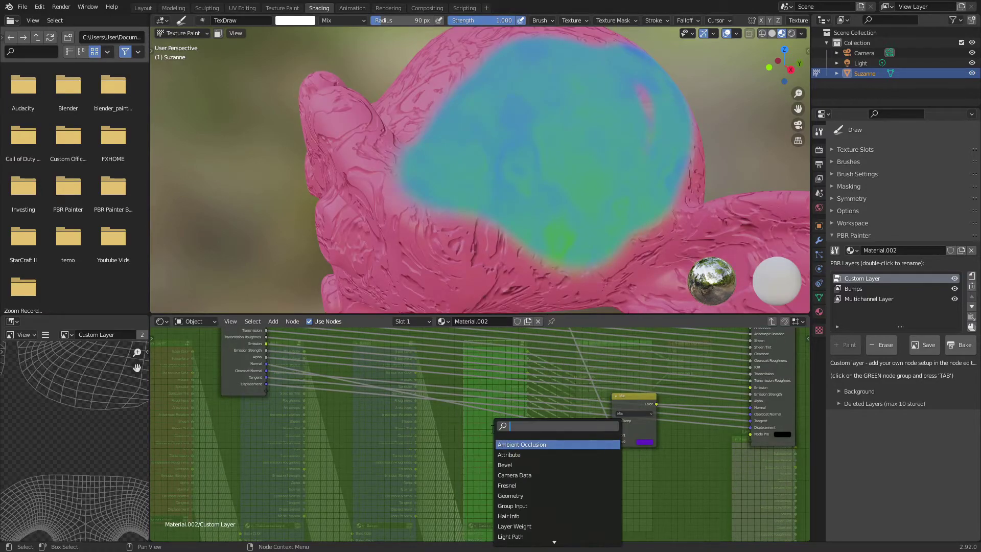
text(bump)
key(Return)
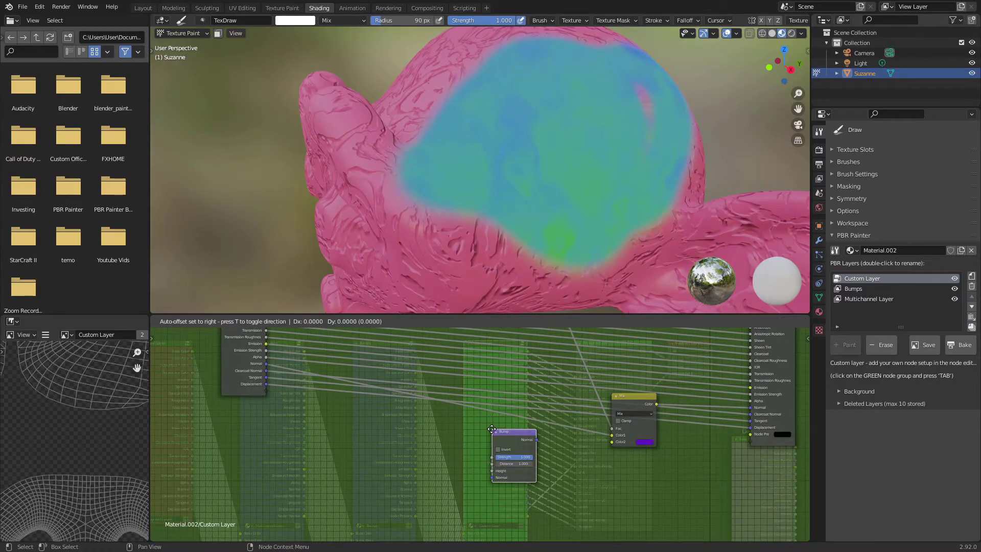
click(491, 429)
drag(537, 440, 612, 442)
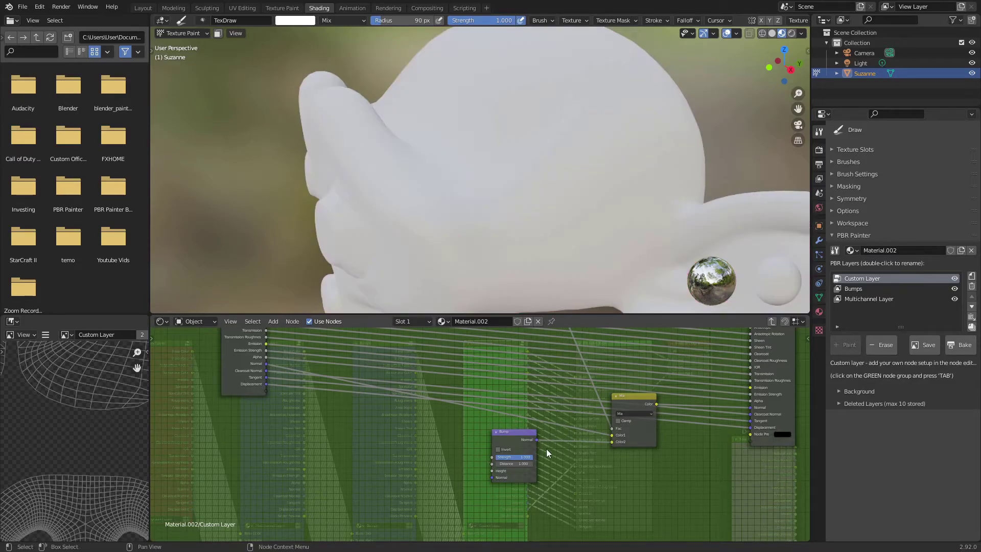
Step: Link the ColorRamp's Color output to the Bump node's Height input and inspect the bumps on Suzanne's head
key(Home)
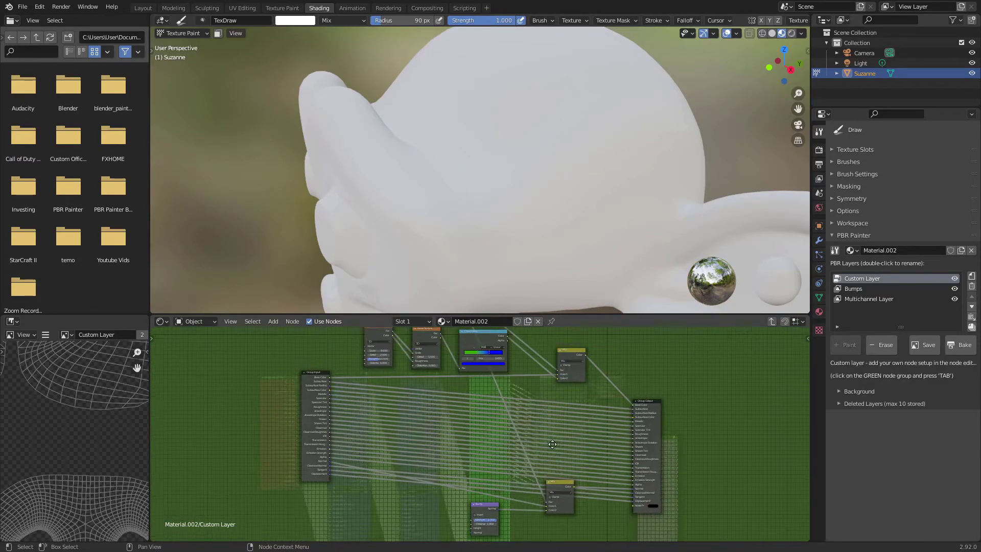
scroll(521, 407, down, 1)
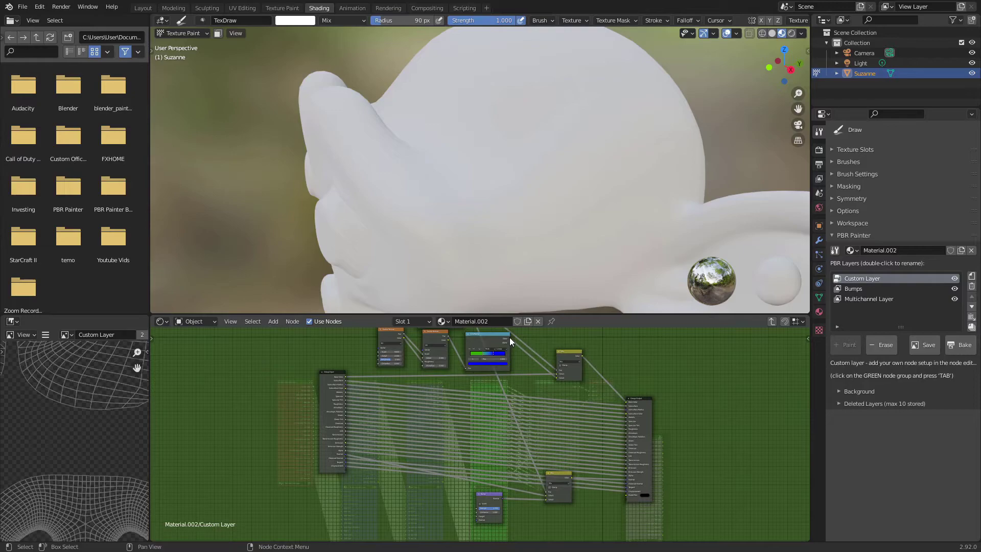
mouse_move(510, 337)
mouse_down()
mouse_move(471, 525)
mouse_move(476, 516)
mouse_move(529, 519)
mouse_up()
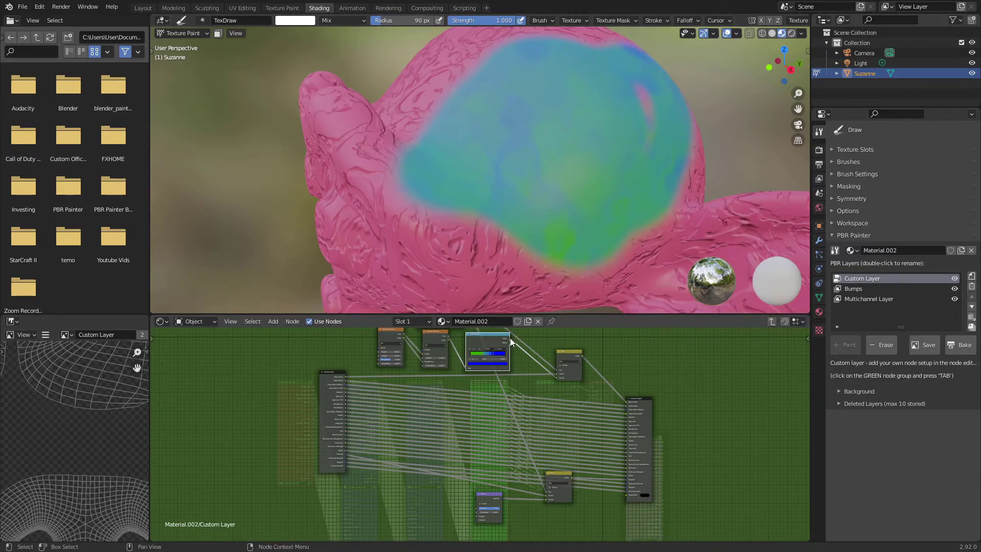
drag(510, 338, 476, 516)
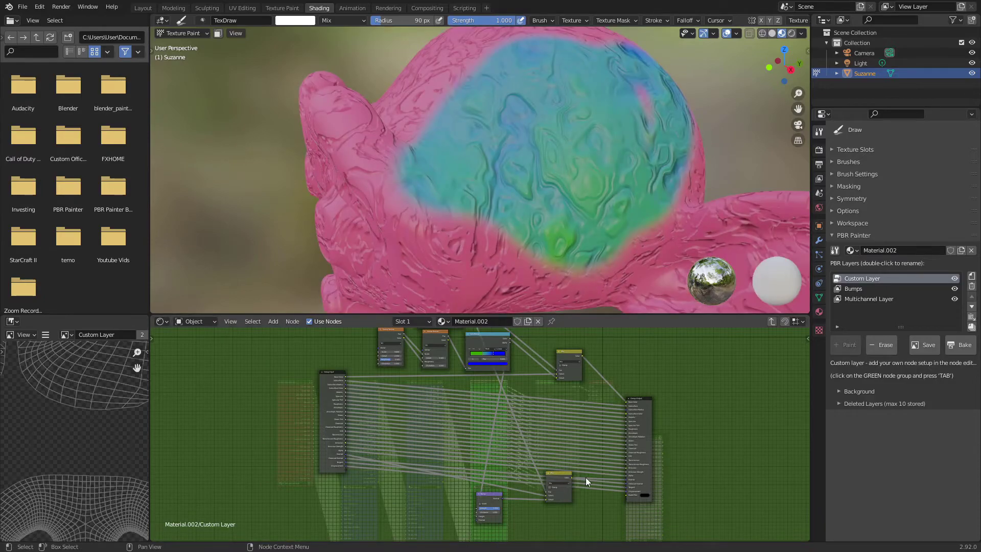
middle_drag(674, 186, 678, 249)
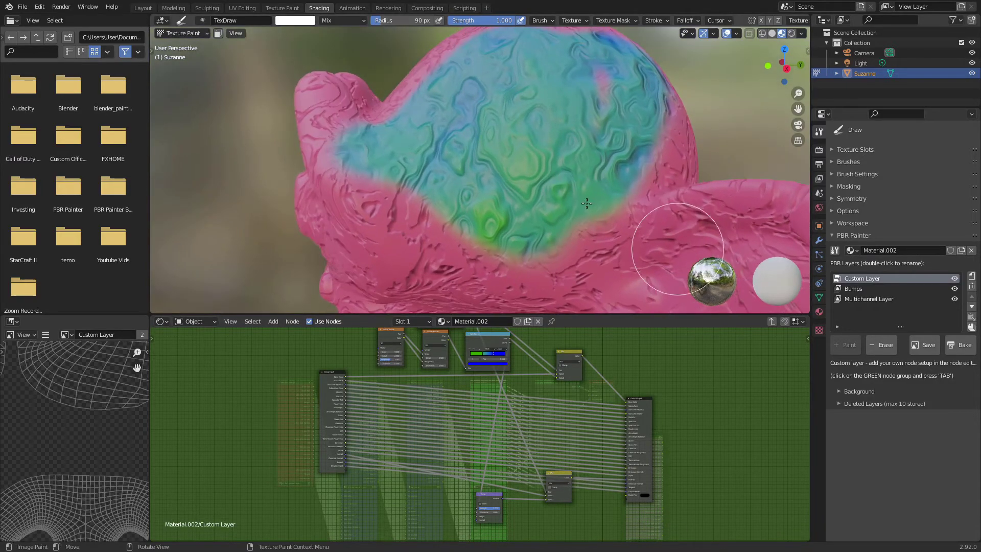
middle_drag(583, 205, 480, 169)
Step: Paint the custom layer across the top and side of Suzanne's head in the Texture Paint workspace
click(292, 8)
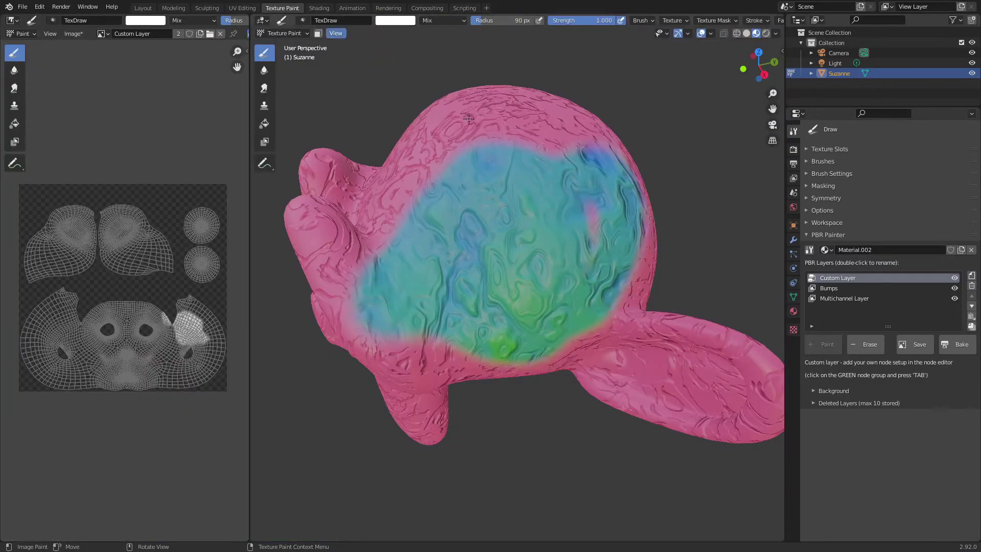
mouse_move(469, 118)
middle_down()
mouse_move(525, 230)
mouse_move(521, 300)
mouse_move(489, 297)
middle_up()
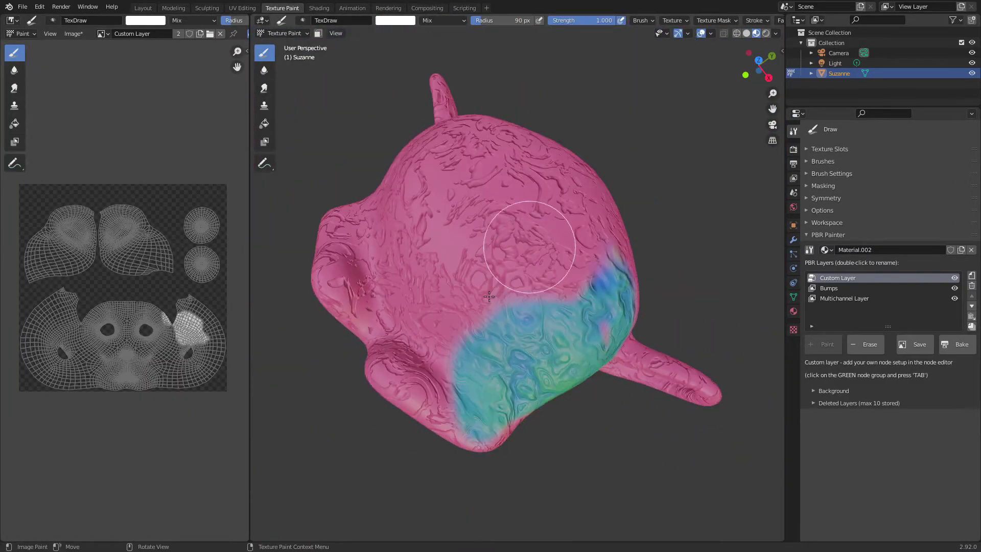
mouse_move(489, 296)
mouse_down()
mouse_move(528, 313)
mouse_move(506, 240)
mouse_move(561, 261)
mouse_move(449, 252)
mouse_move(440, 347)
mouse_move(514, 284)
mouse_move(583, 293)
mouse_move(559, 218)
mouse_move(575, 285)
mouse_move(482, 202)
mouse_move(439, 279)
mouse_move(426, 356)
mouse_move(439, 411)
mouse_move(534, 381)
mouse_up()
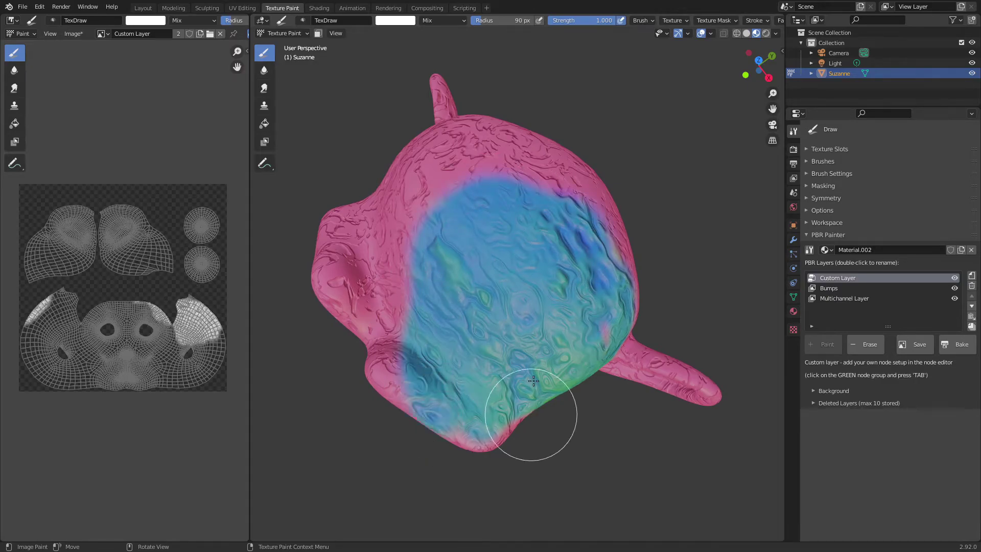
middle_drag(534, 380, 504, 328)
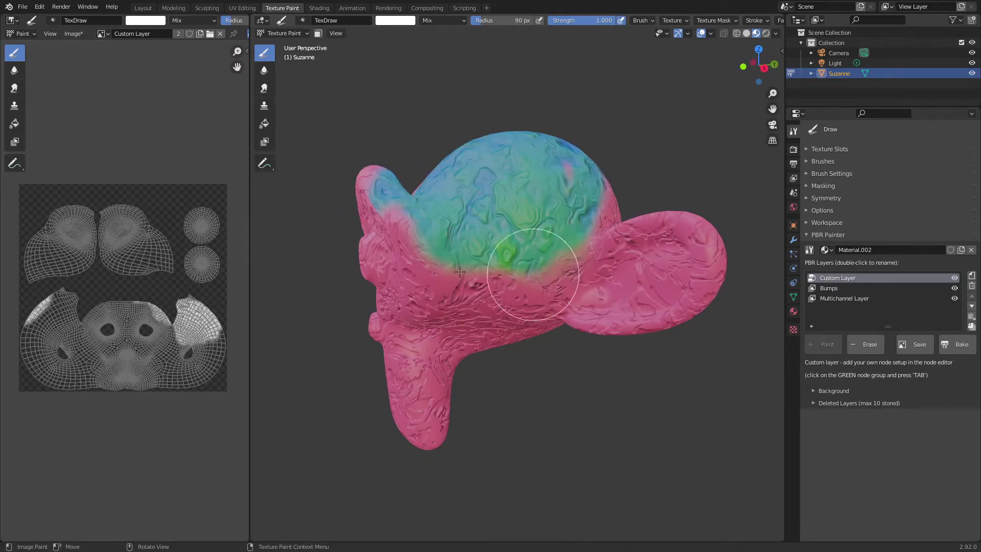
mouse_move(460, 272)
mouse_down()
mouse_move(450, 230)
mouse_move(596, 219)
mouse_up()
middle_drag(596, 218, 567, 271)
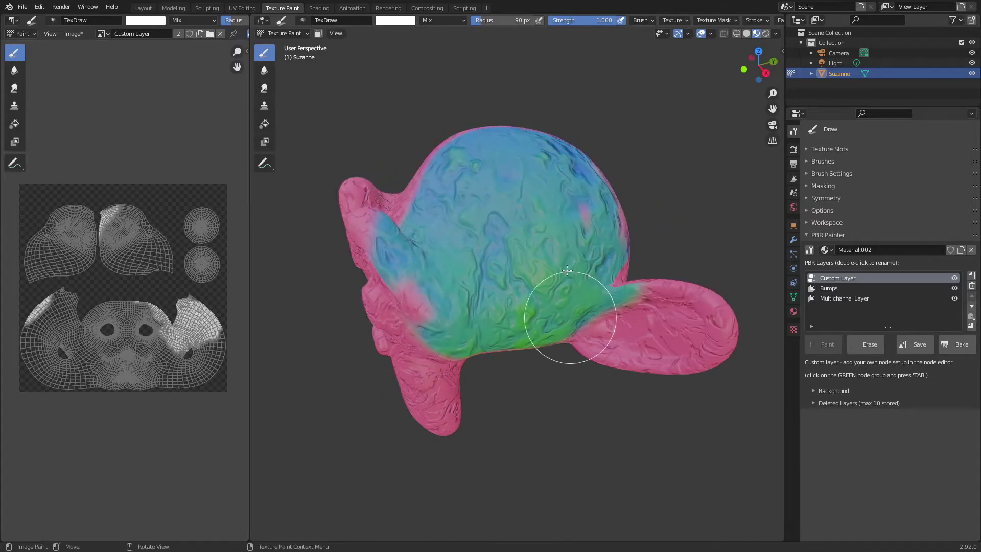
Step: Examine the bumps on Suzanne's head and the Bump and Mix nodes of the custom layer in the Shading workspace
click(319, 7)
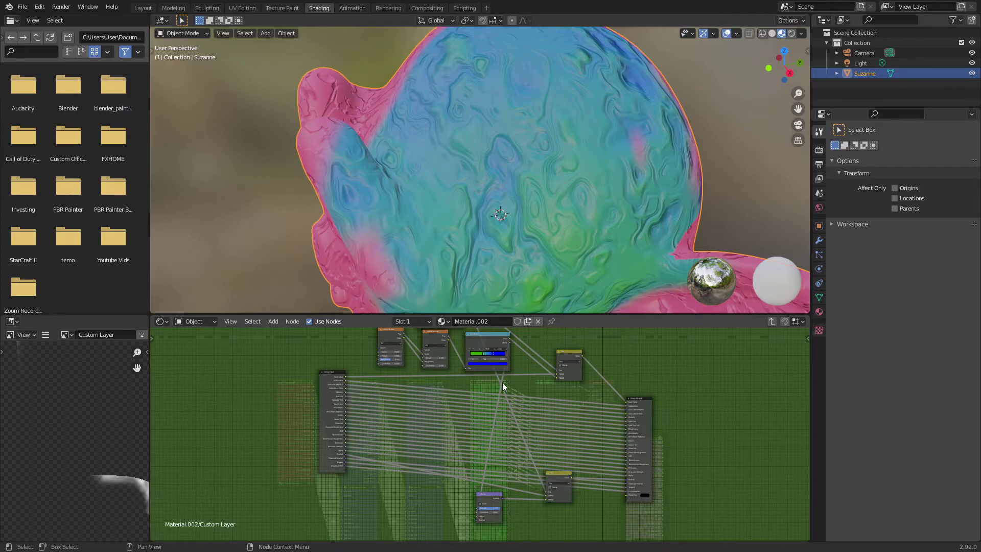
middle_drag(526, 267, 516, 242)
scroll(517, 466, up, 5)
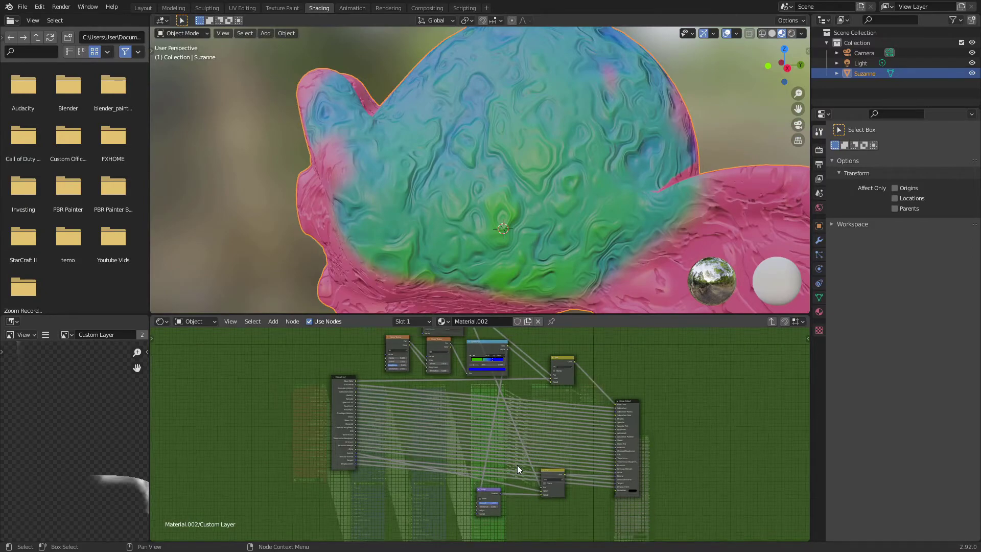
scroll(554, 416, up, 3)
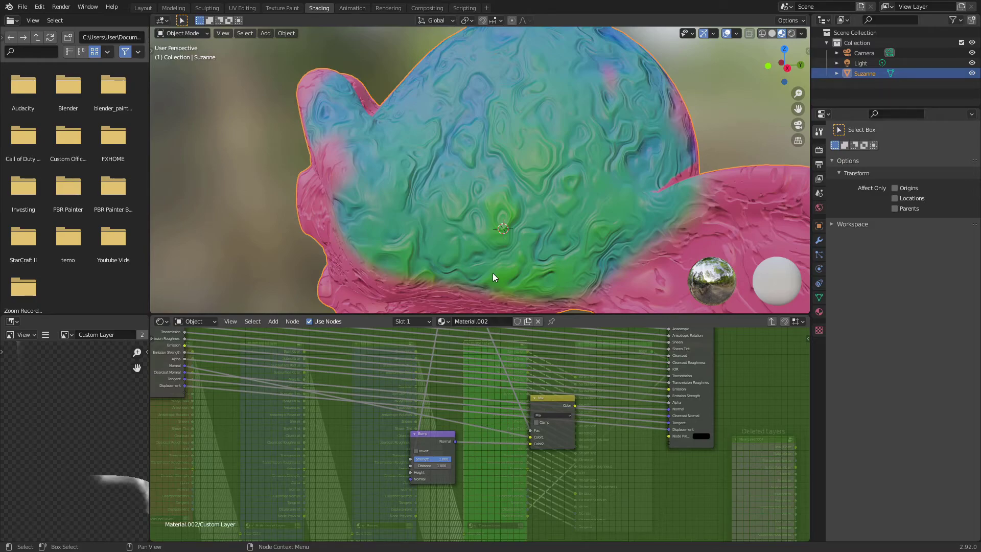
Step: Erase part of the custom layer's painted area on Suzanne's head in the Texture Paint workspace
click(286, 9)
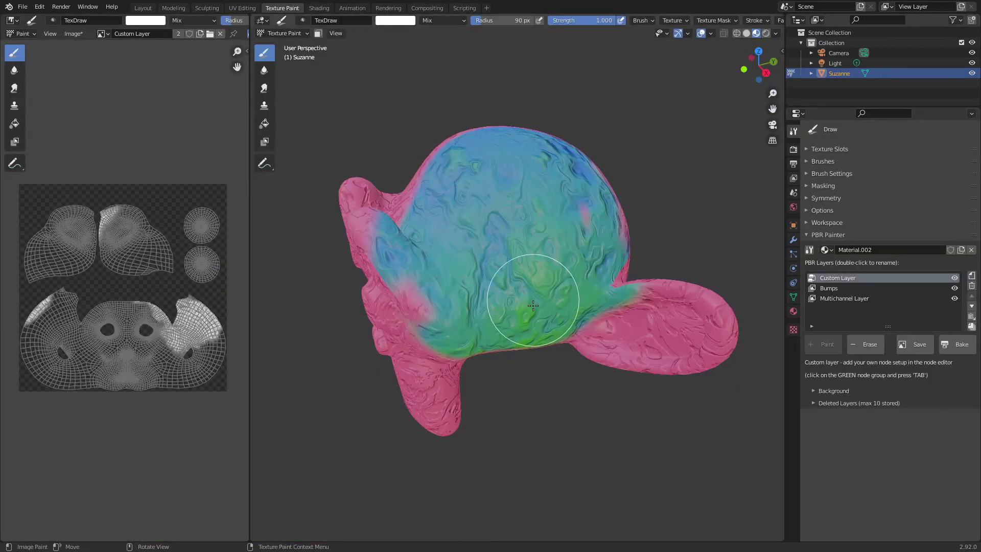
middle_drag(521, 296, 552, 338)
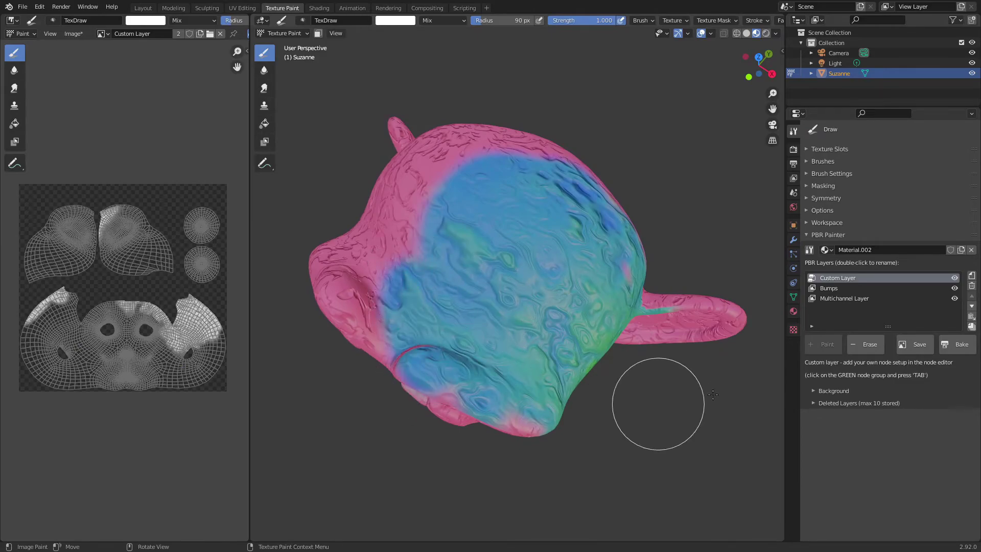
middle_drag(657, 406, 572, 332)
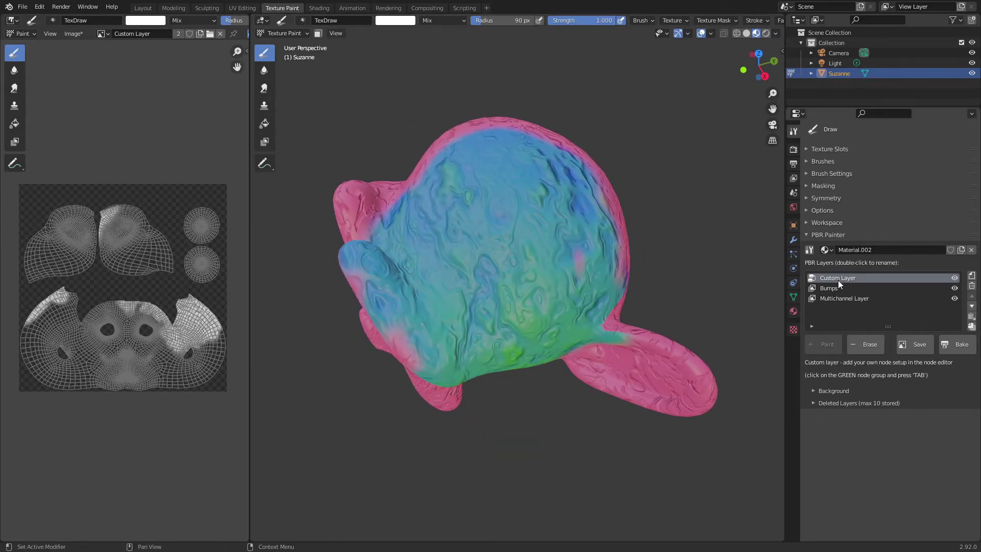
click(866, 344)
mouse_move(424, 224)
mouse_down()
mouse_move(467, 259)
mouse_move(478, 215)
mouse_move(526, 241)
mouse_up()
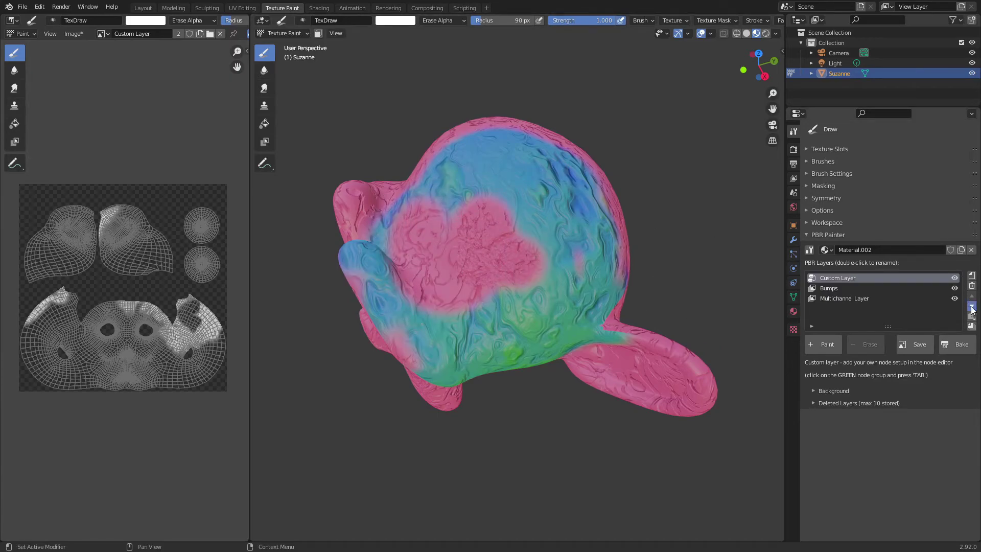
Step: Move Custom Layer below Bumps in the layer stack and paint part of the erased area back in
click(972, 306)
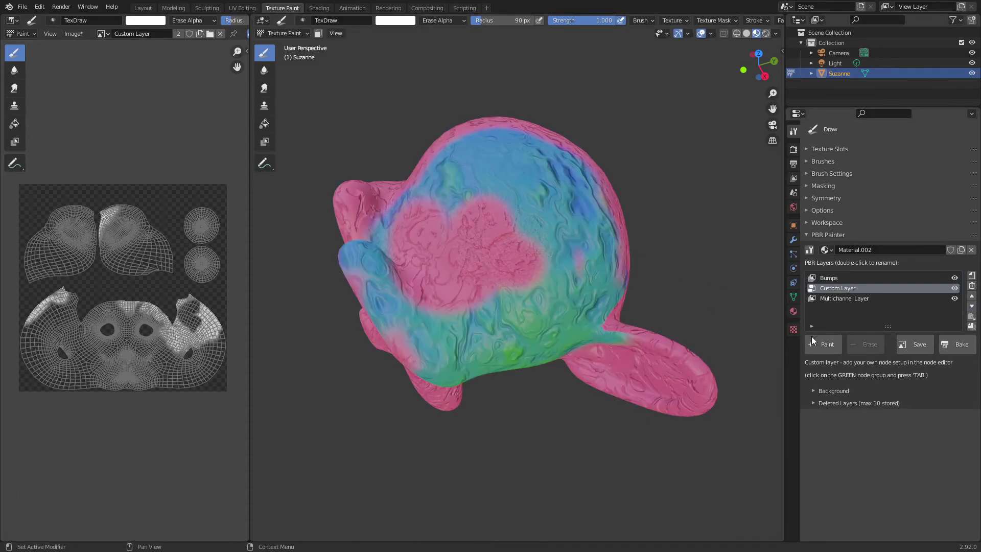
click(832, 352)
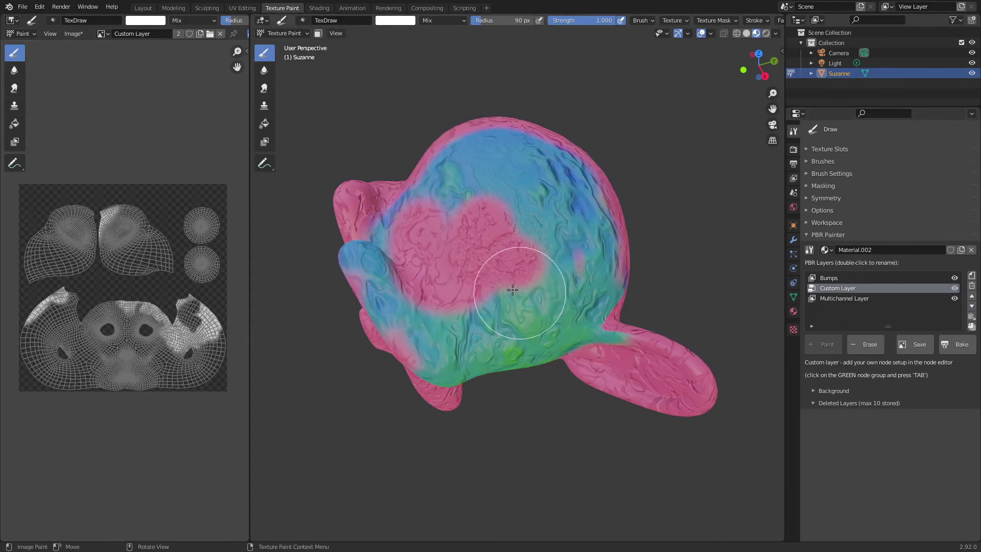
middle_drag(500, 302, 508, 307)
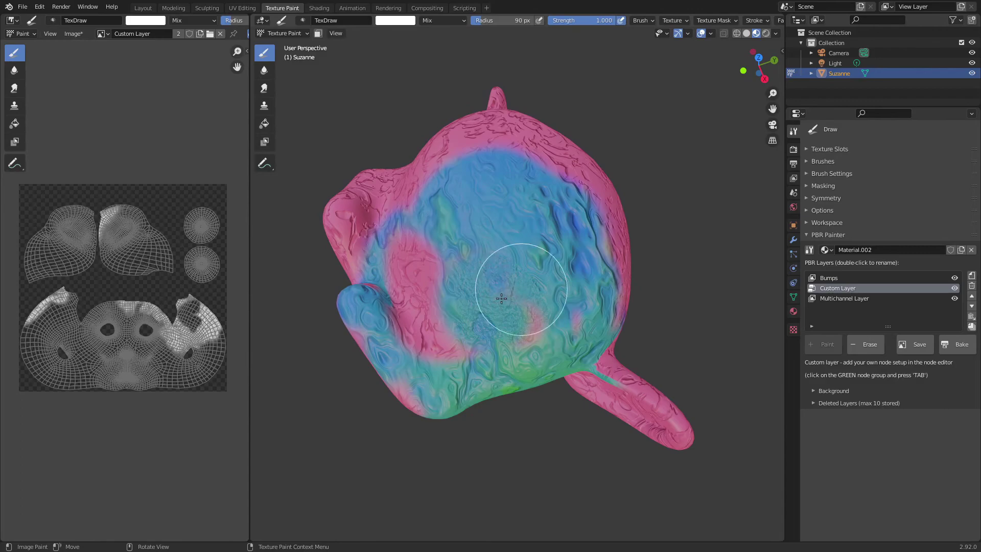
scroll(506, 286, up, 5)
scroll(552, 345, down, 5)
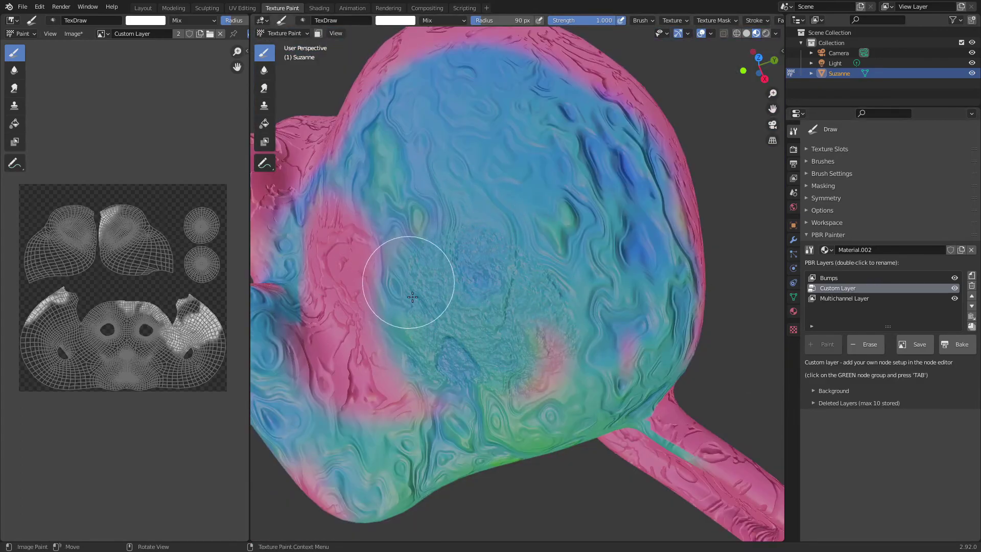
middle_drag(405, 280, 482, 285)
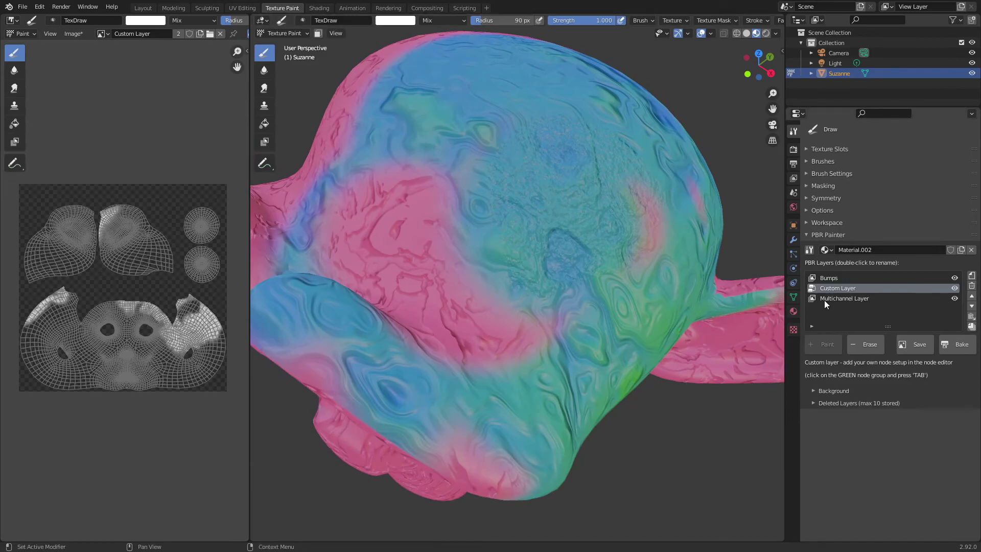